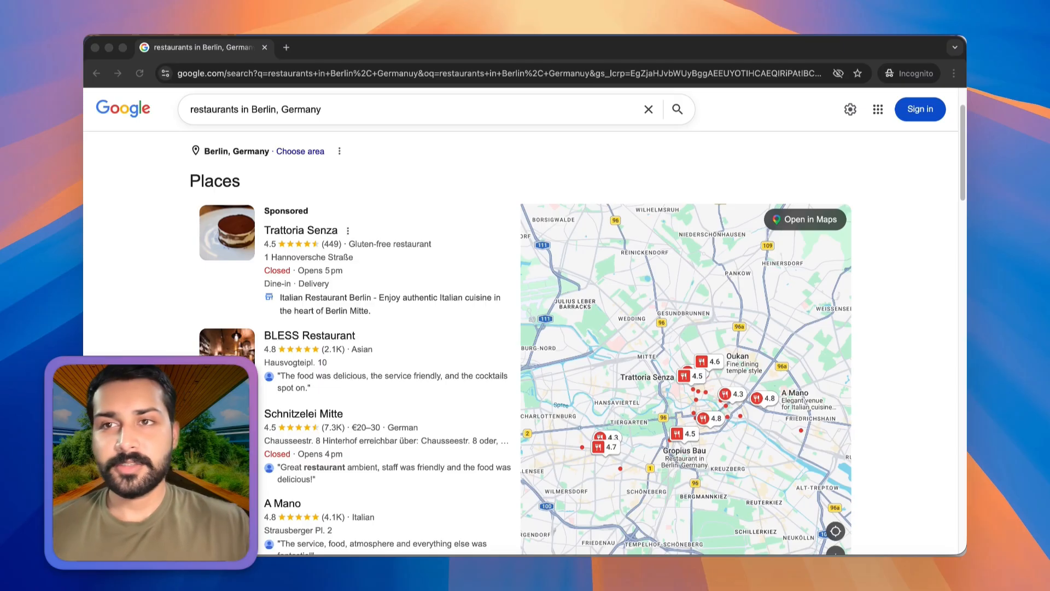
Review the Google results for restaurants in Berlin, Germany, and open the full list of places.
{"action": "scroll", "coordinate": [447, 176], "scroll_direction": "down", "scroll_amount": 3}
{"action": "scroll", "coordinate": [448, 176], "scroll_direction": "up", "scroll_amount": 3}
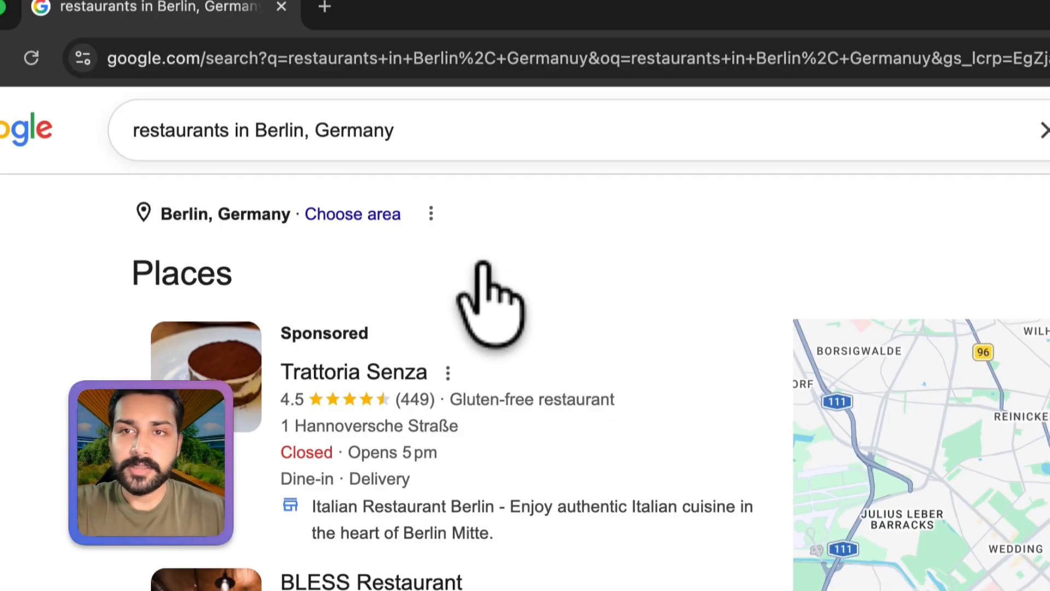
{"action": "scroll", "coordinate": [469, 270], "scroll_direction": "up", "scroll_amount": 3}
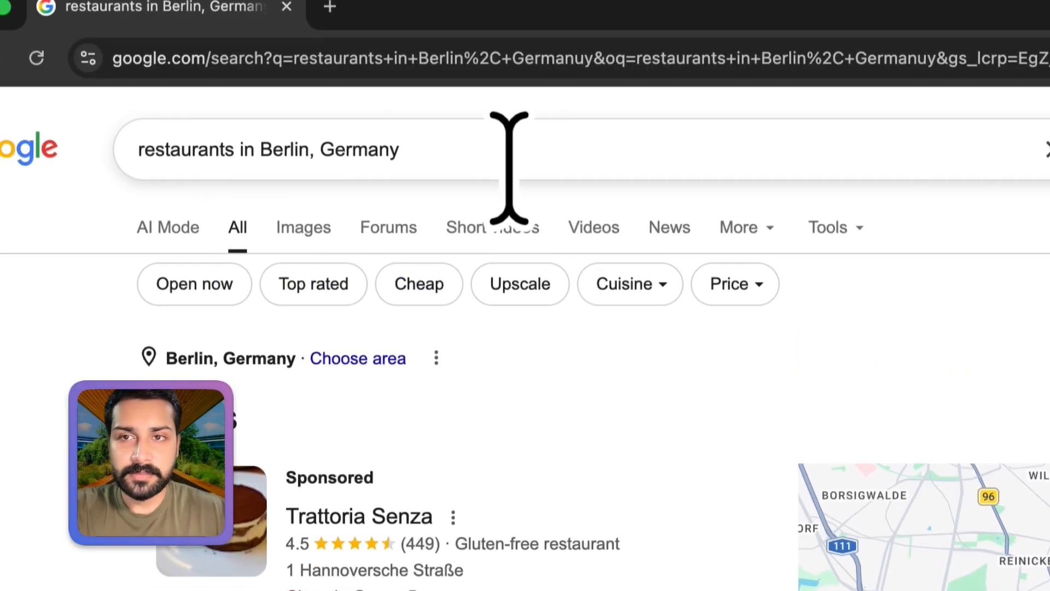
{"action": "left_click", "coordinate": [505, 166]}
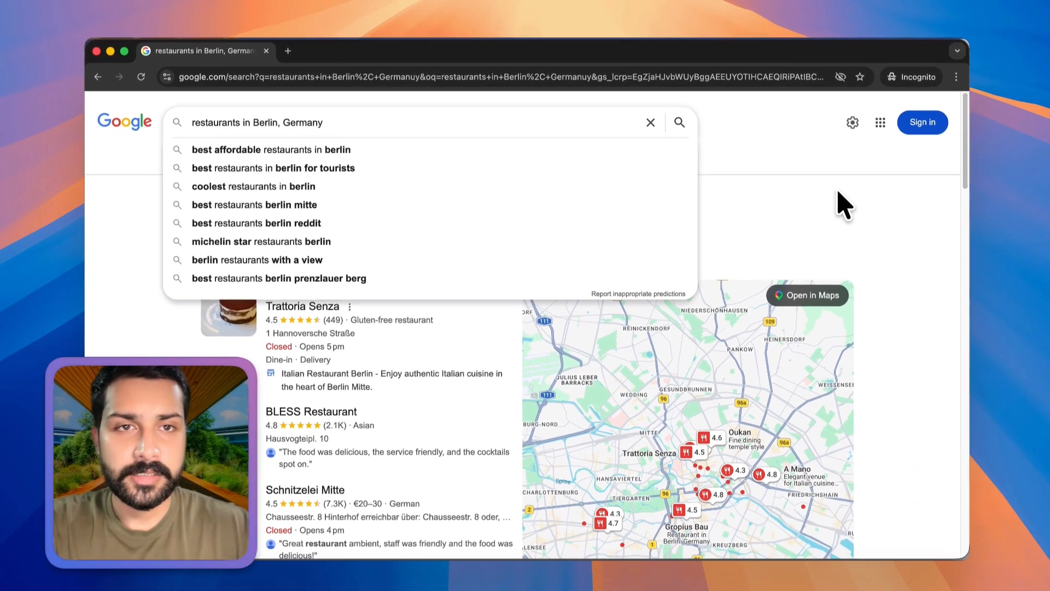
{"action": "left_click", "coordinate": [844, 206]}
{"action": "scroll", "coordinate": [383, 268], "scroll_direction": "down", "scroll_amount": 4}
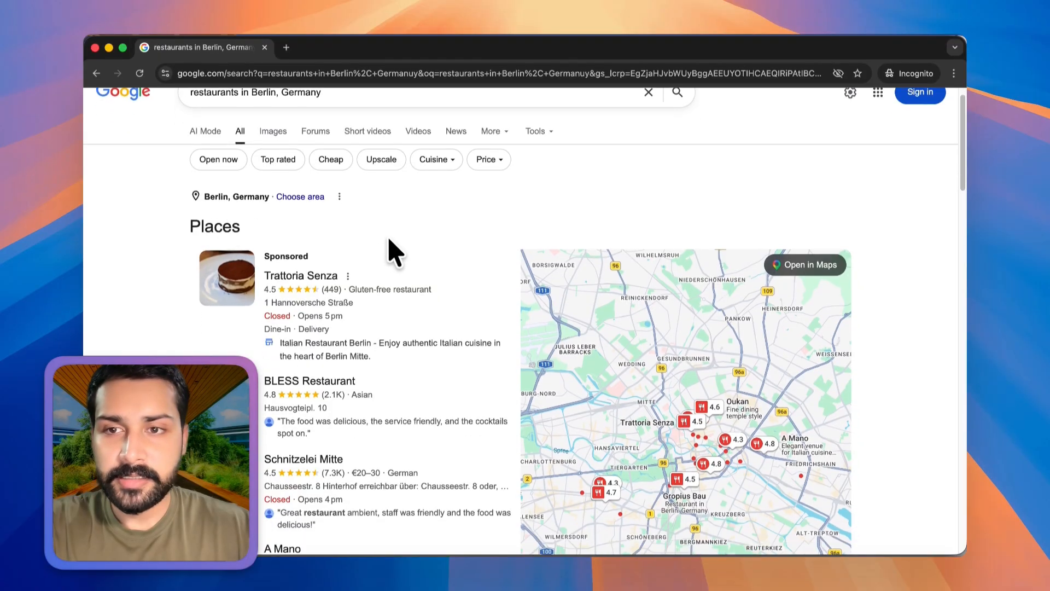
{"action": "scroll", "coordinate": [378, 301], "scroll_direction": "down", "scroll_amount": 2}
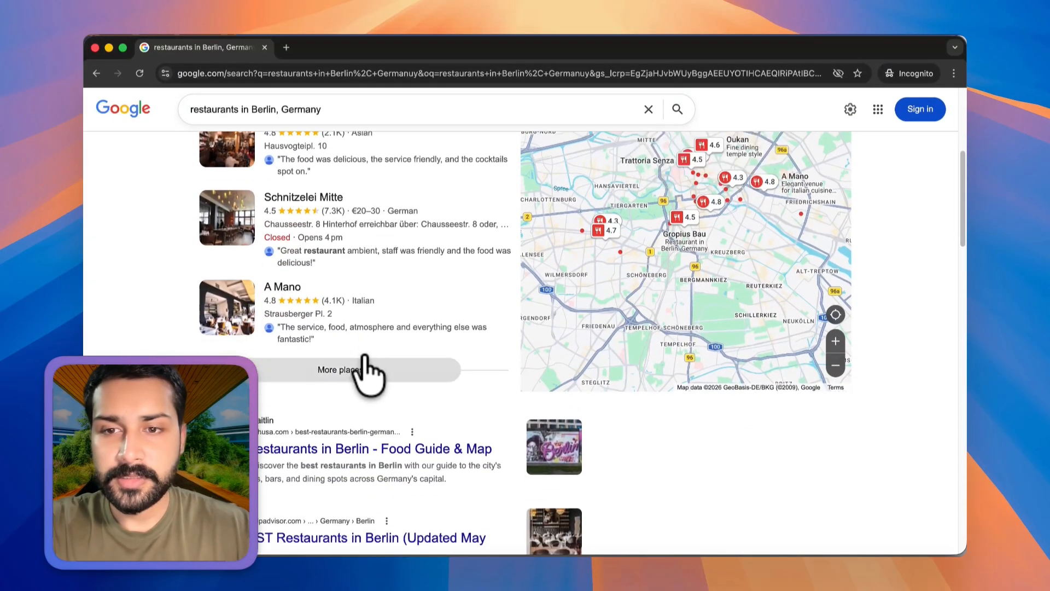
{"action": "left_click", "coordinate": [363, 387]}
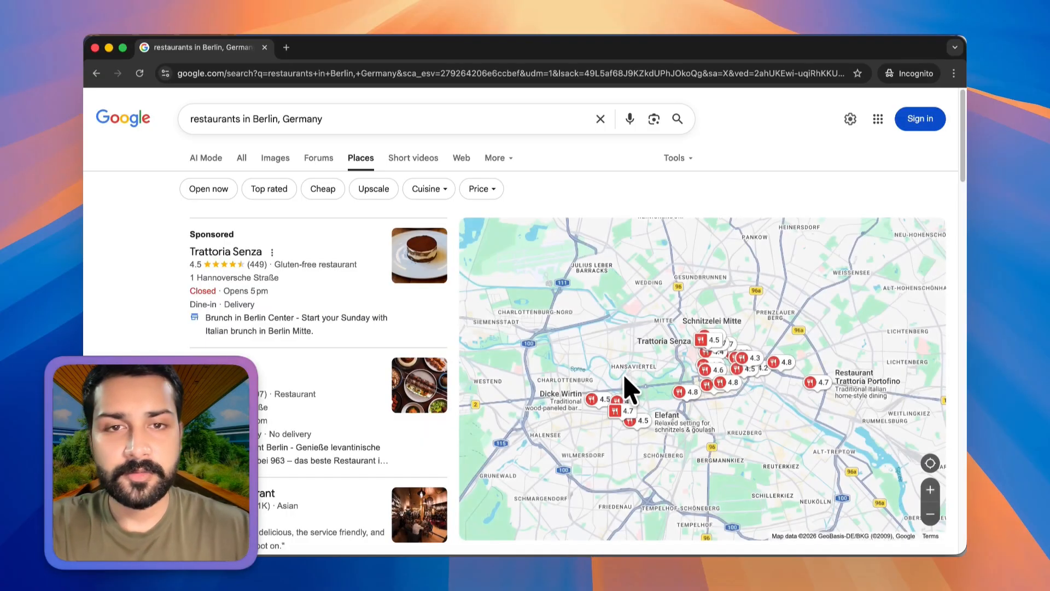
Look through the Places results, copy the page's URL and switch to Octoparse.
{"action": "scroll", "coordinate": [293, 317], "scroll_direction": "down", "scroll_amount": 15}
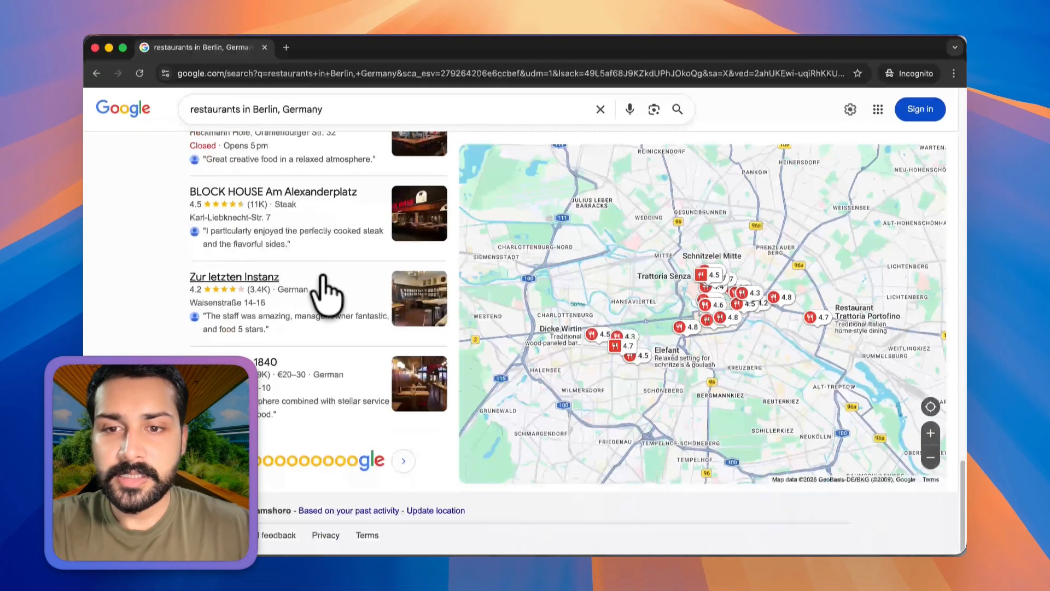
{"action": "scroll", "coordinate": [328, 273], "scroll_direction": "up", "scroll_amount": 15}
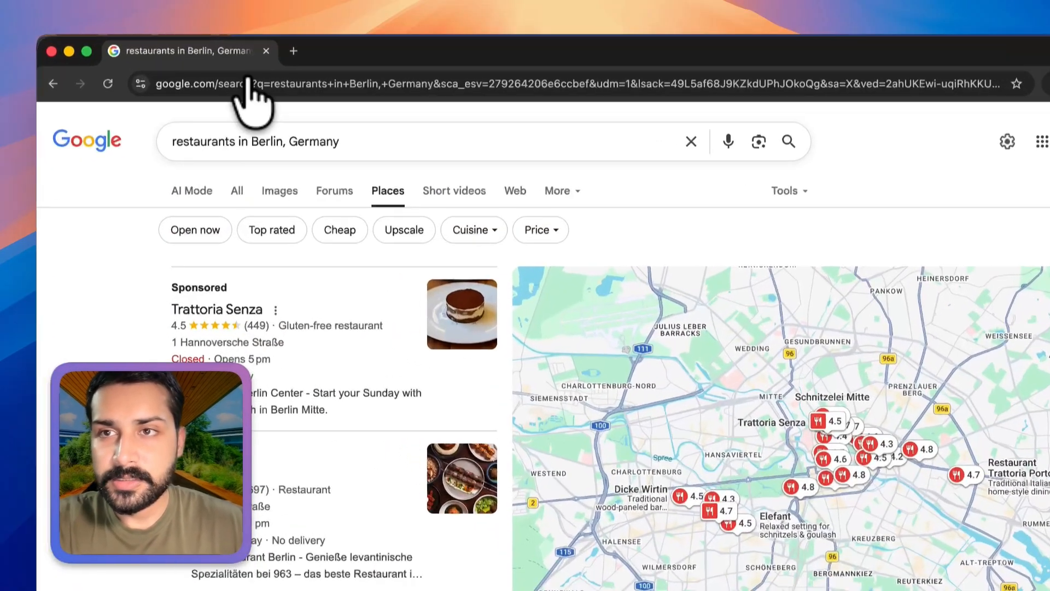
{"action": "left_click", "coordinate": [260, 73]}
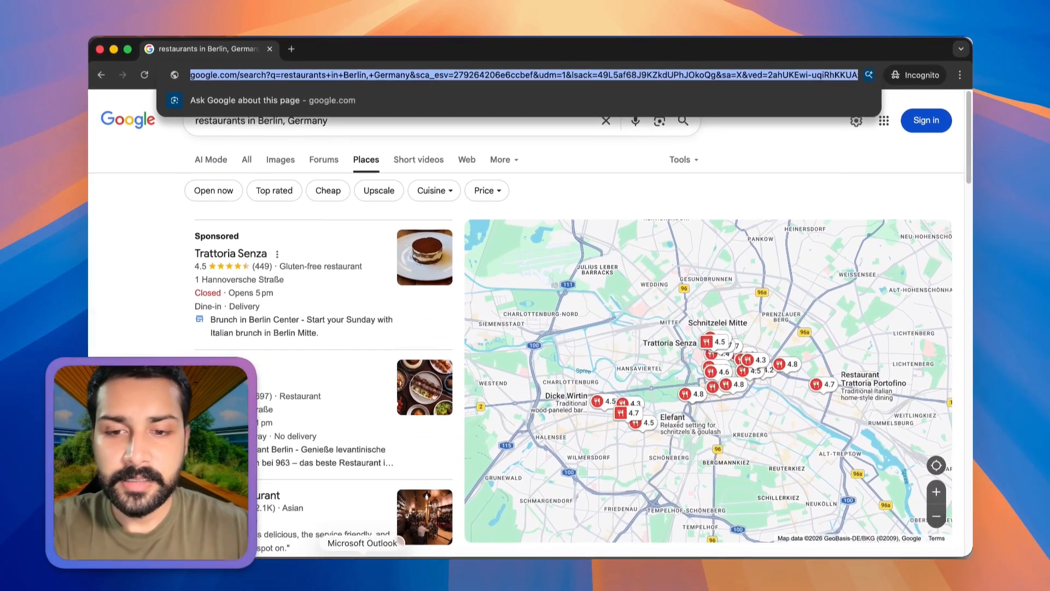
{"action": "left_click", "coordinate": [401, 570]}
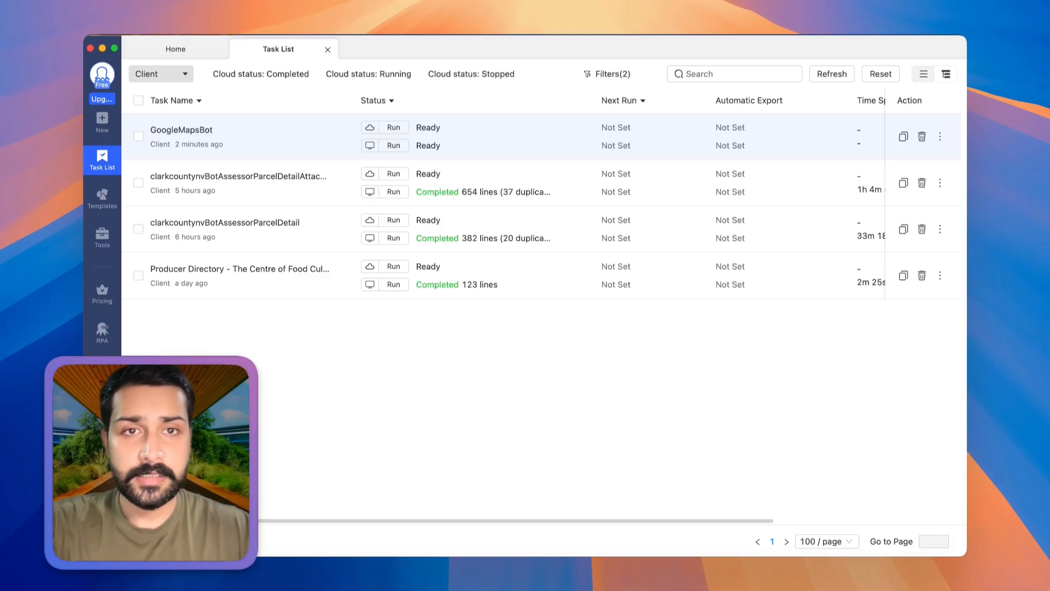
Create a custom task in the Client group with the copied Google Places URL and save it.
{"action": "mouse_move", "coordinate": [98, 129]}
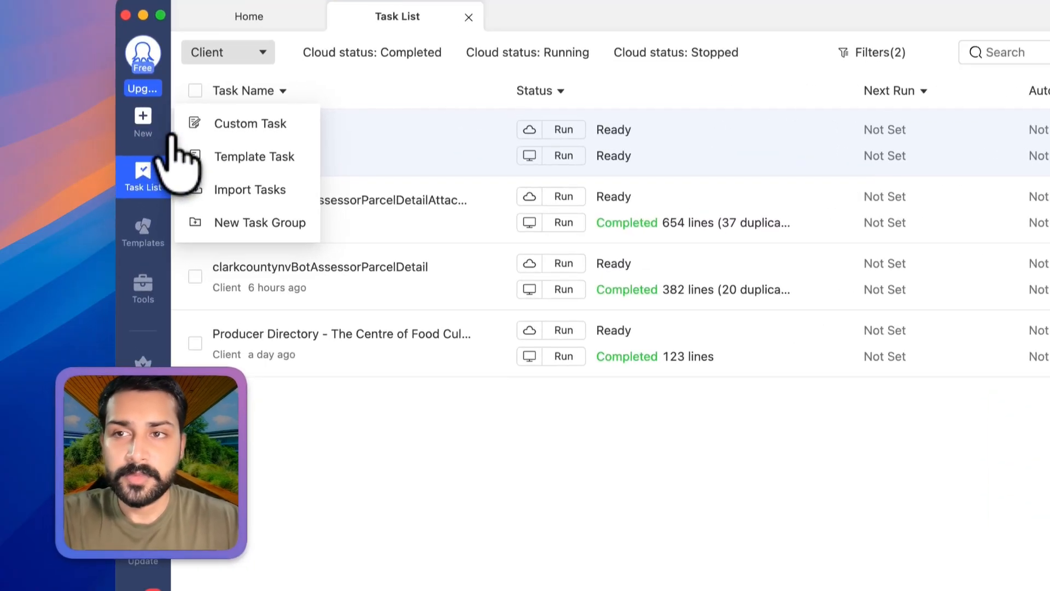
{"action": "left_click", "coordinate": [252, 127]}
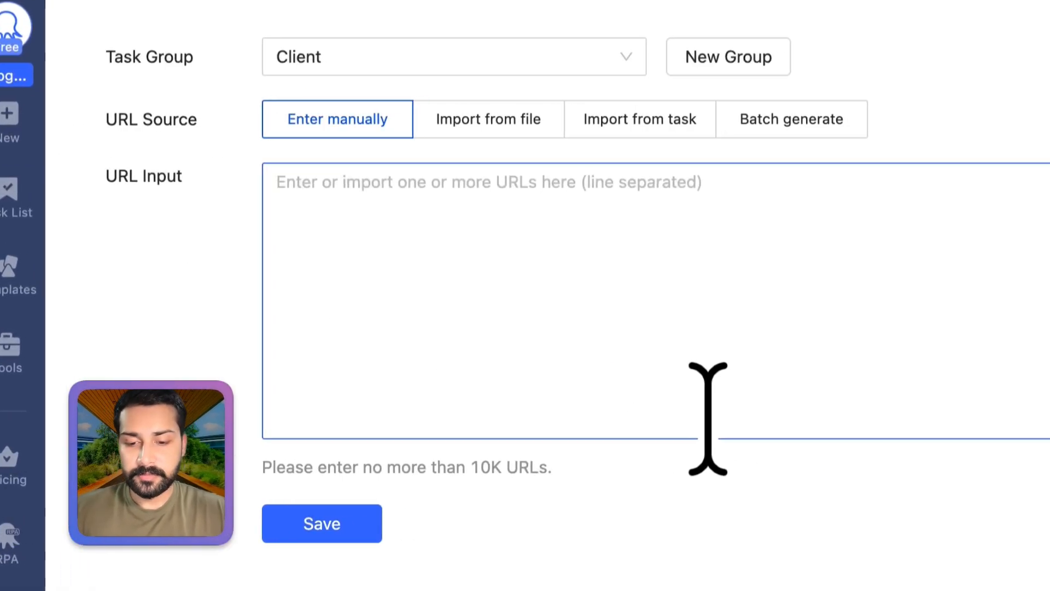
{"action": "key", "text": "super+v"}
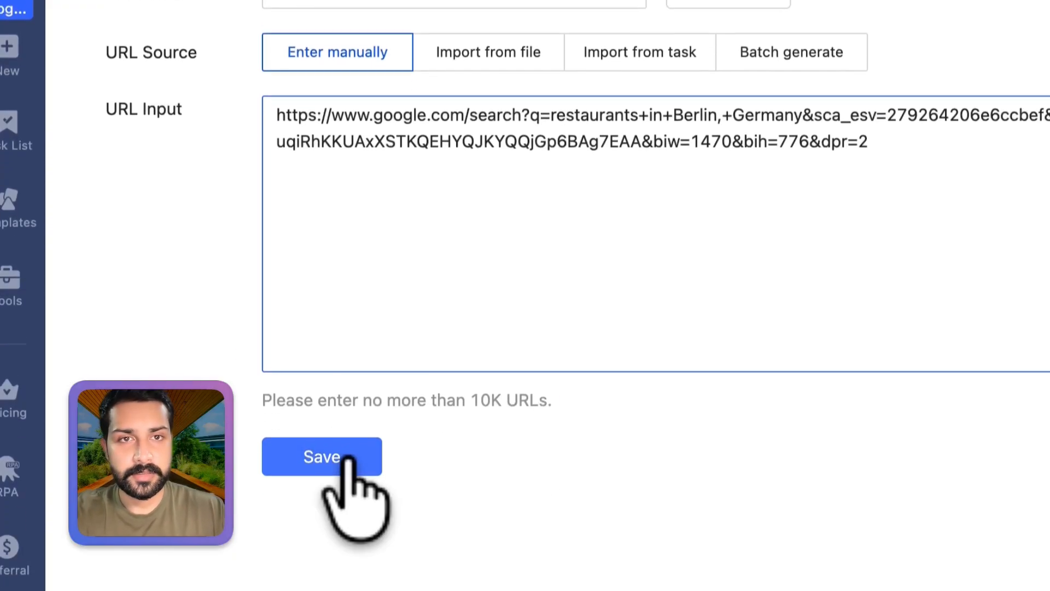
{"action": "left_click", "coordinate": [345, 460]}
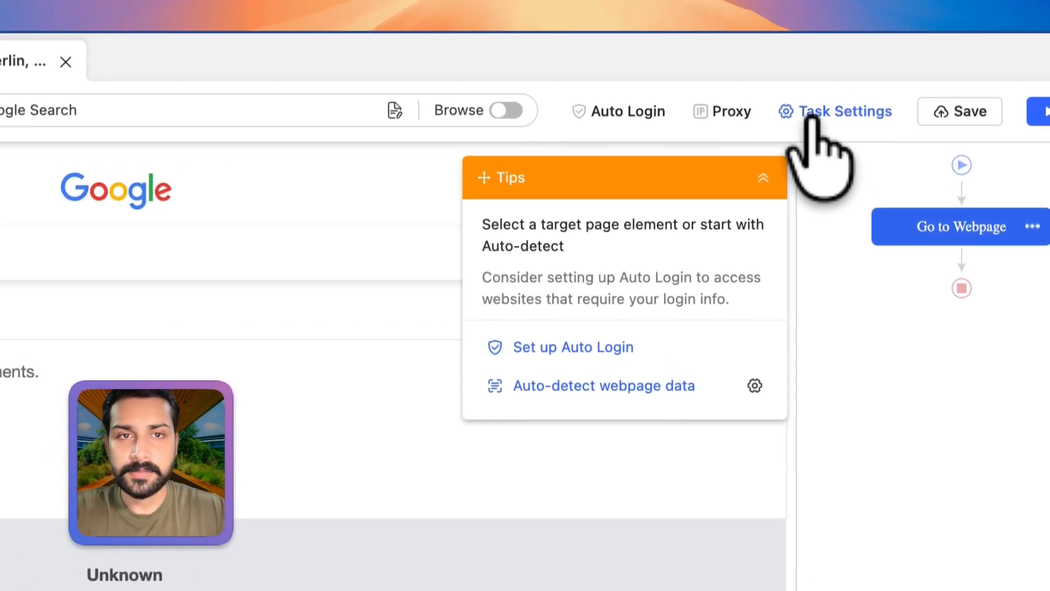
Set the browser user agent to Chrome 107.0 in the task's run options and save the settings.
{"action": "left_click", "coordinate": [812, 120]}
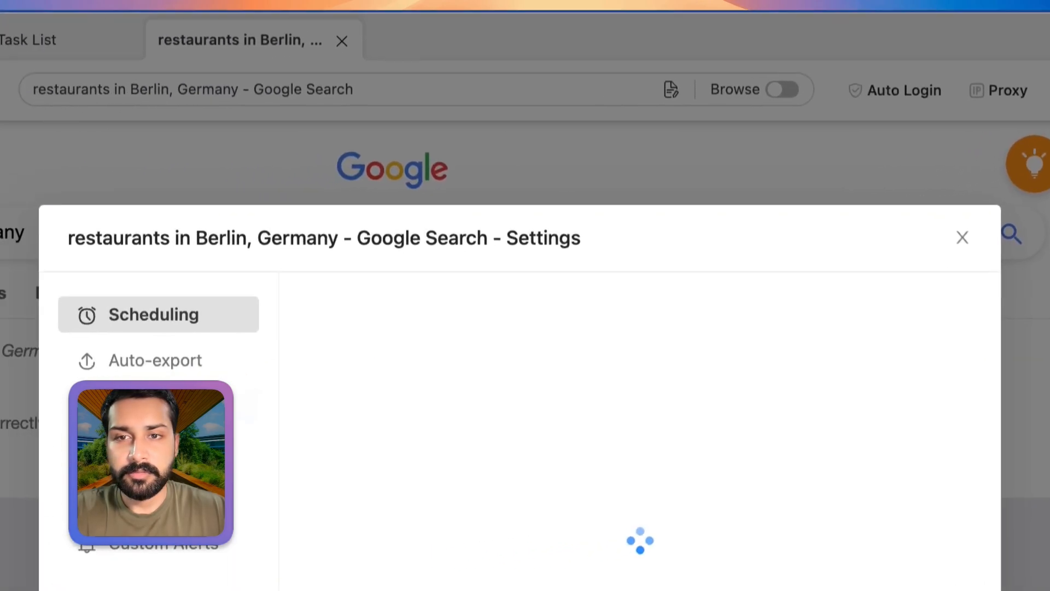
{"action": "left_click", "coordinate": [175, 405]}
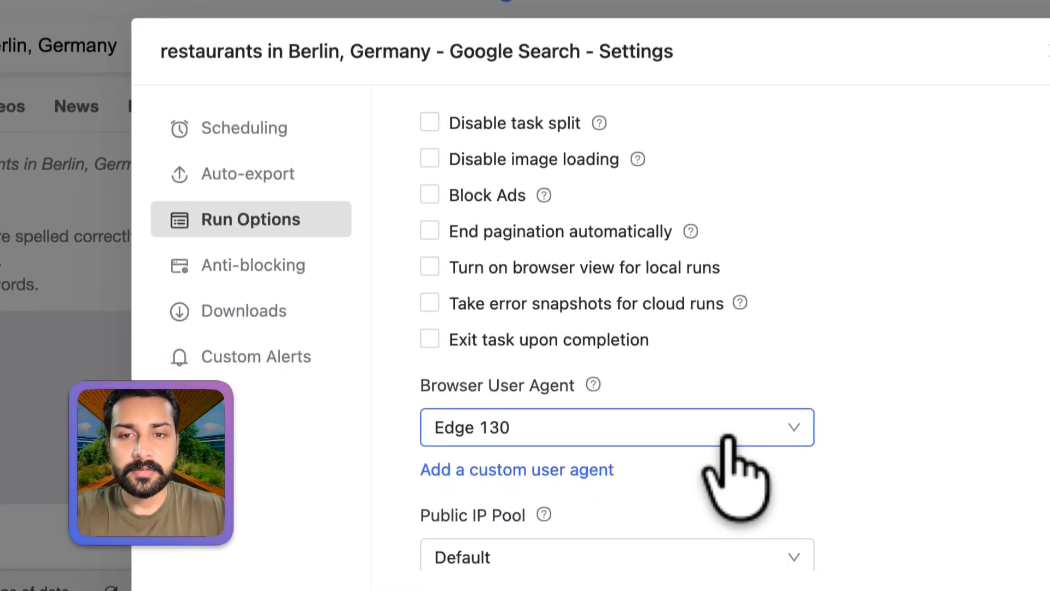
{"action": "left_click", "coordinate": [728, 433]}
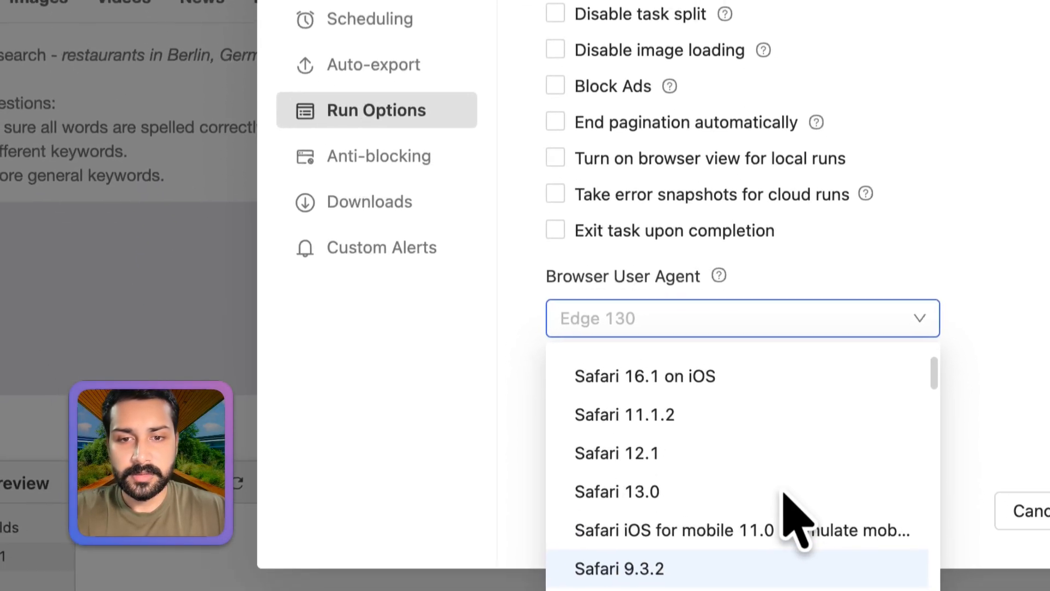
{"action": "scroll", "coordinate": [786, 495], "scroll_direction": "up", "scroll_amount": 2}
{"action": "scroll", "coordinate": [766, 466], "scroll_direction": "down", "scroll_amount": 10}
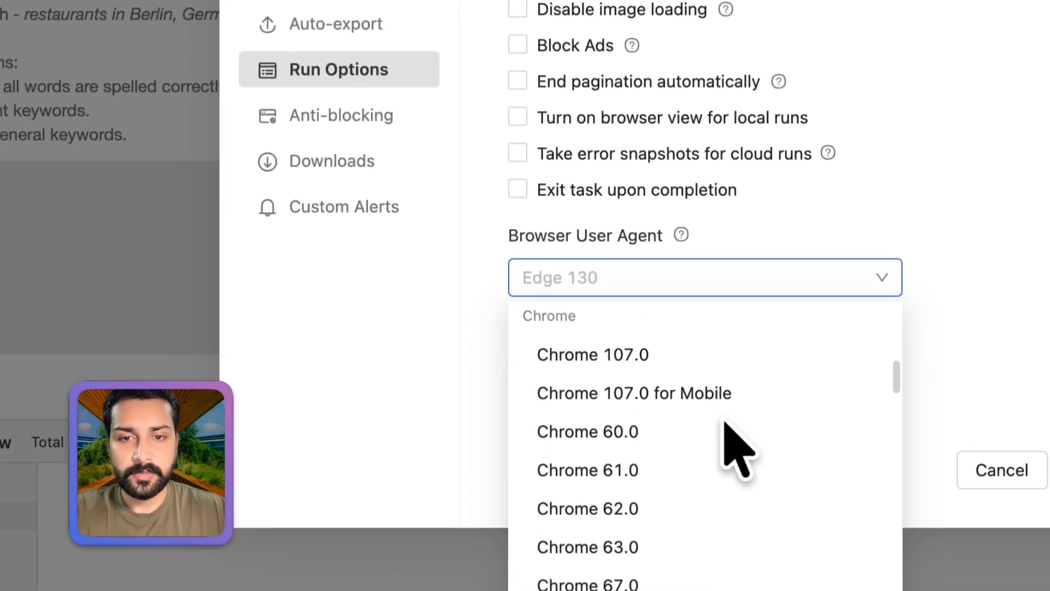
{"action": "left_click", "coordinate": [616, 354]}
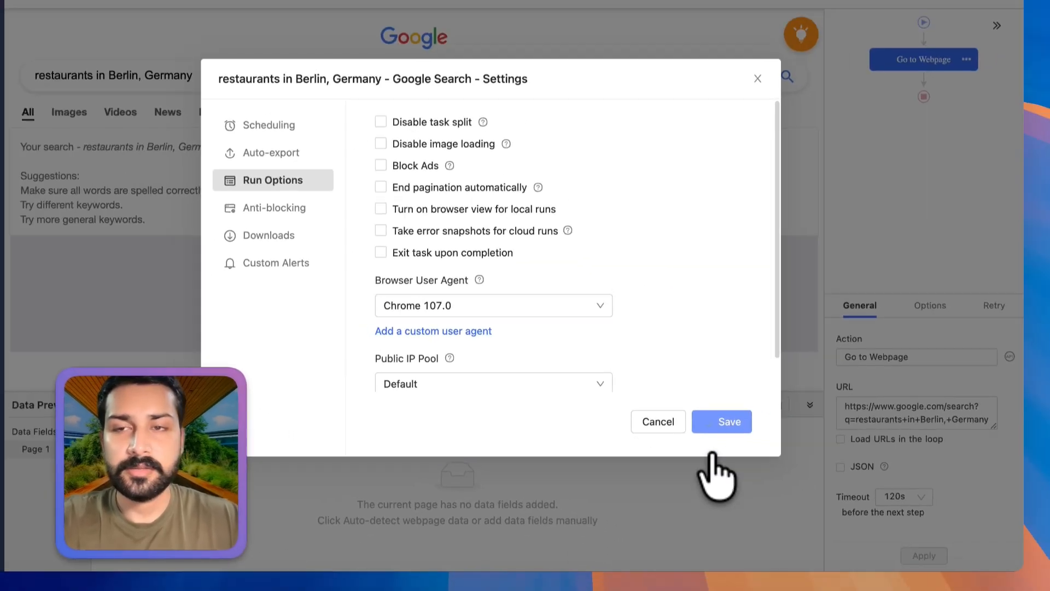
{"action": "left_click", "coordinate": [720, 425]}
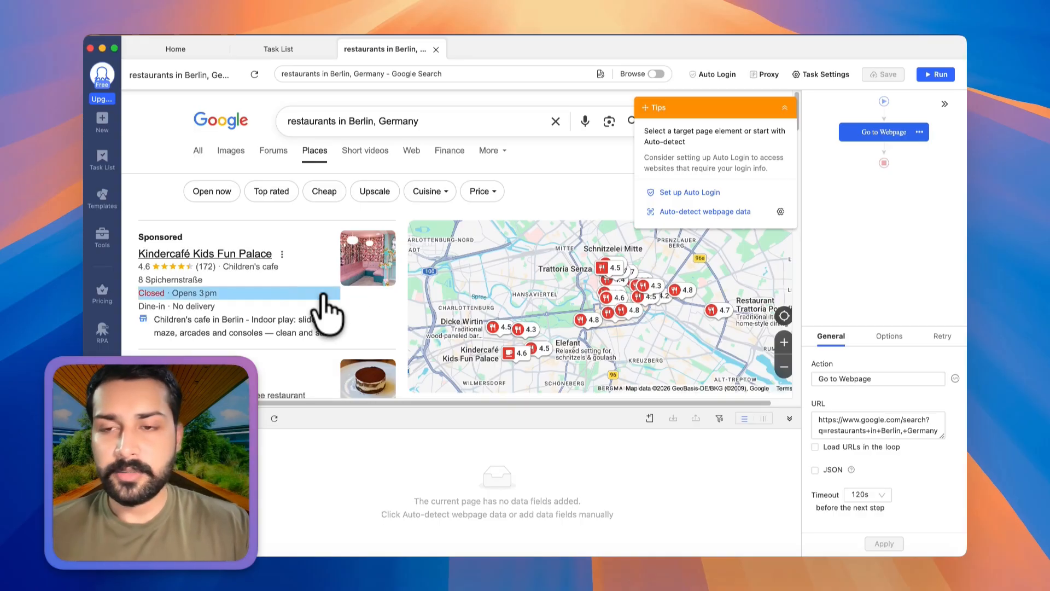
Add a Loop action after Go to Webpage and set its loop mode to Variable List.
{"action": "scroll", "coordinate": [328, 295], "scroll_direction": "down", "scroll_amount": 15}
{"action": "scroll", "coordinate": [309, 232], "scroll_direction": "up", "scroll_amount": 10}
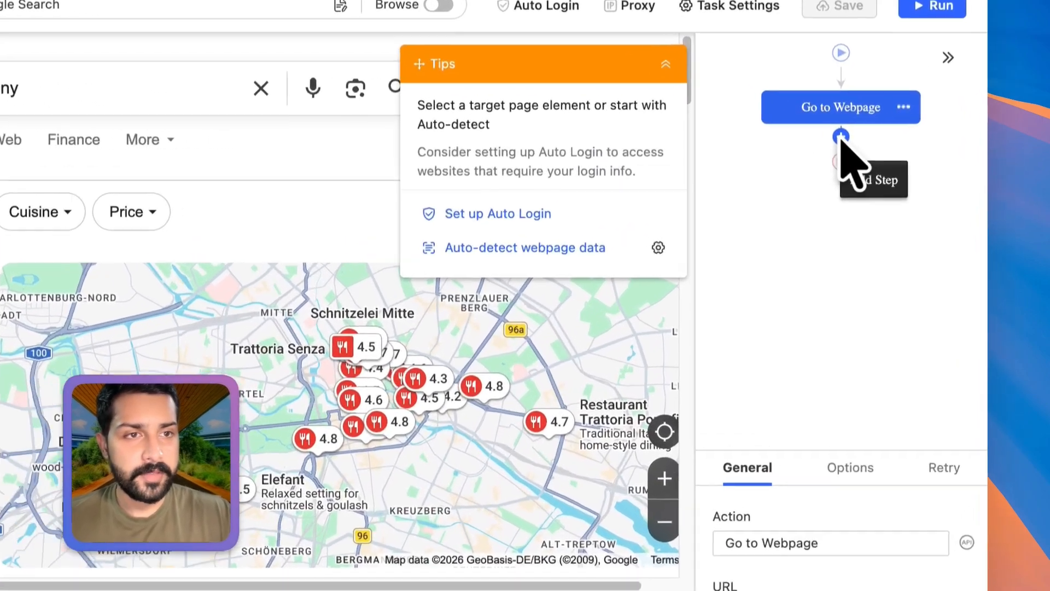
{"action": "left_click", "coordinate": [884, 149]}
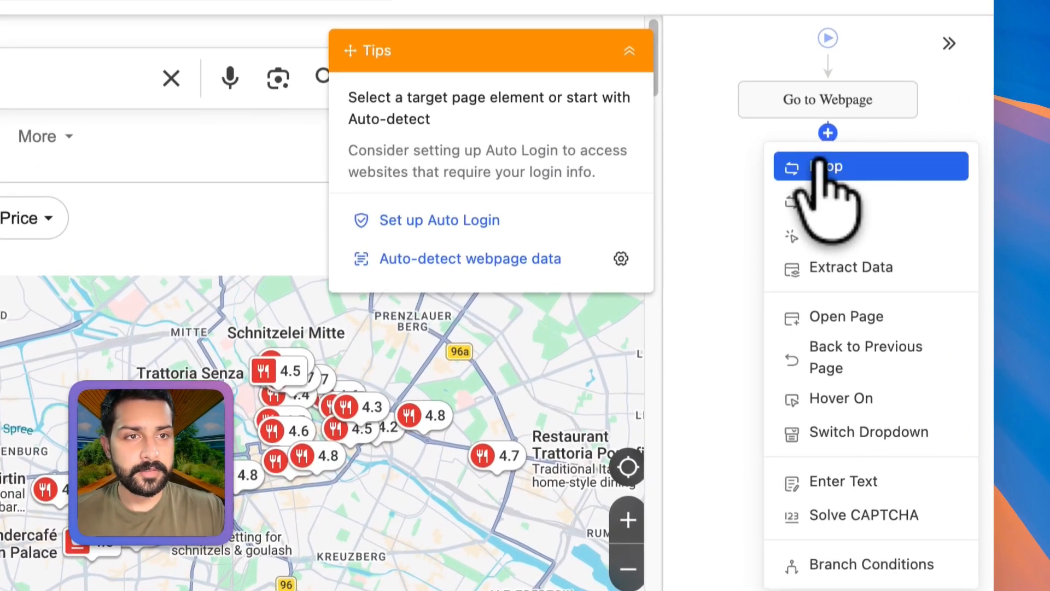
{"action": "left_click", "coordinate": [821, 166]}
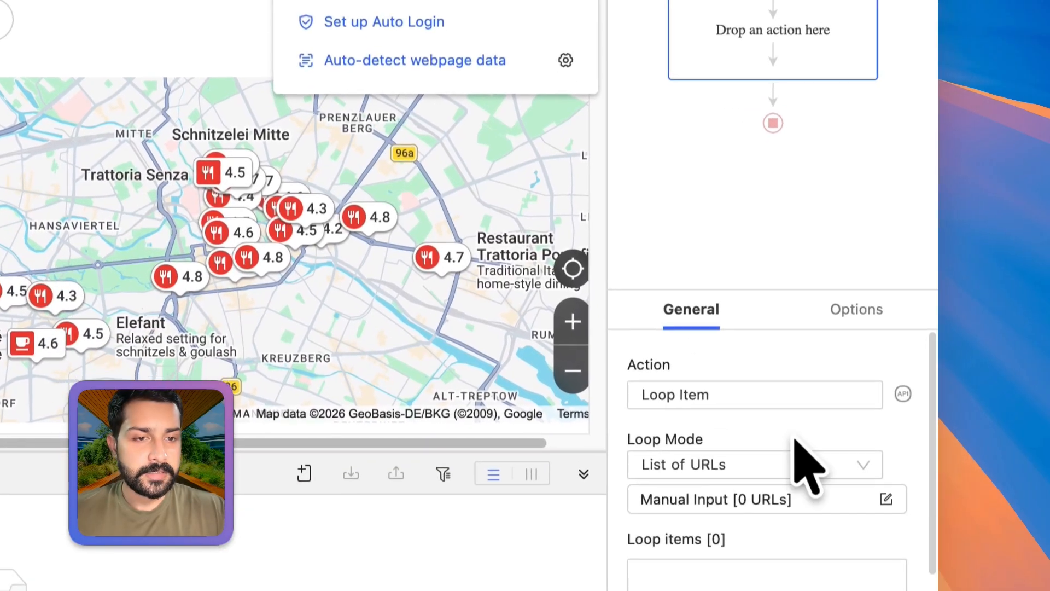
{"action": "left_click", "coordinate": [791, 567]}
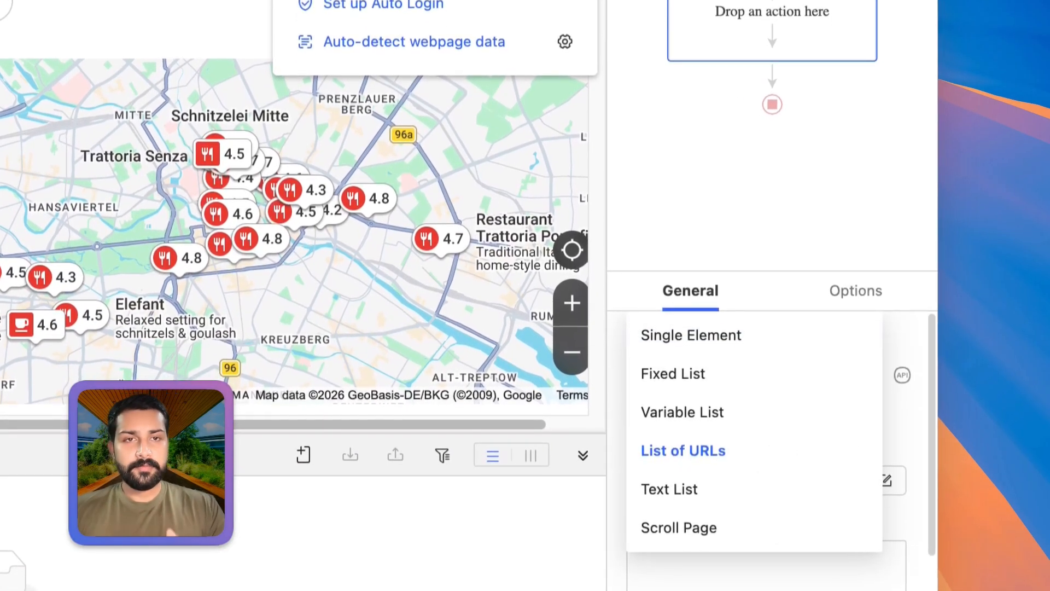
{"action": "left_click", "coordinate": [747, 418]}
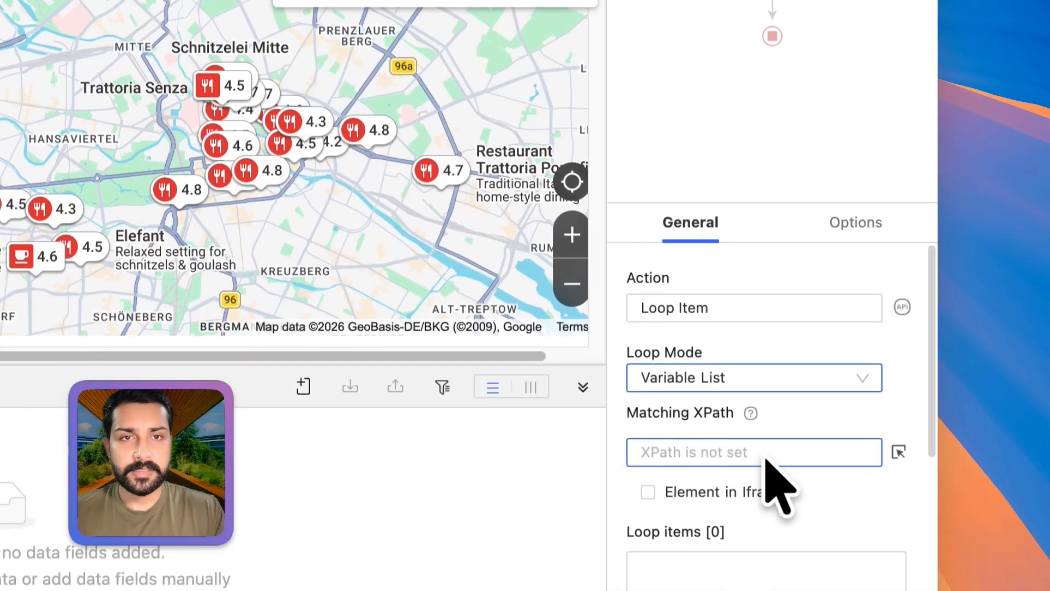
{"action": "left_click", "coordinate": [762, 503]}
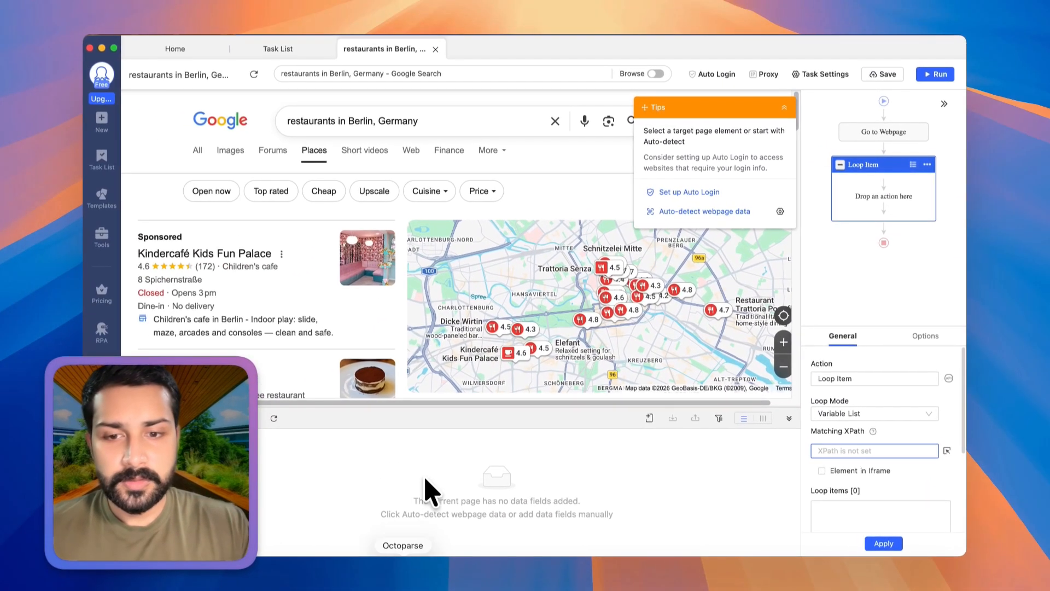
{"action": "left_click", "coordinate": [452, 575]}
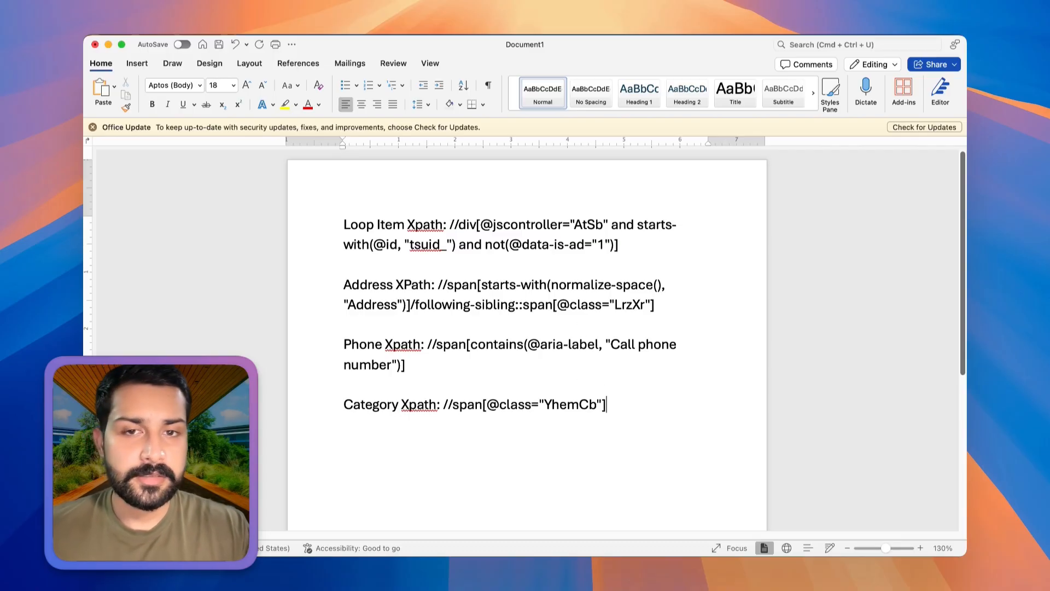
{"action": "left_click_drag", "start_coordinate": [647, 237], "coordinate": [462, 229]}
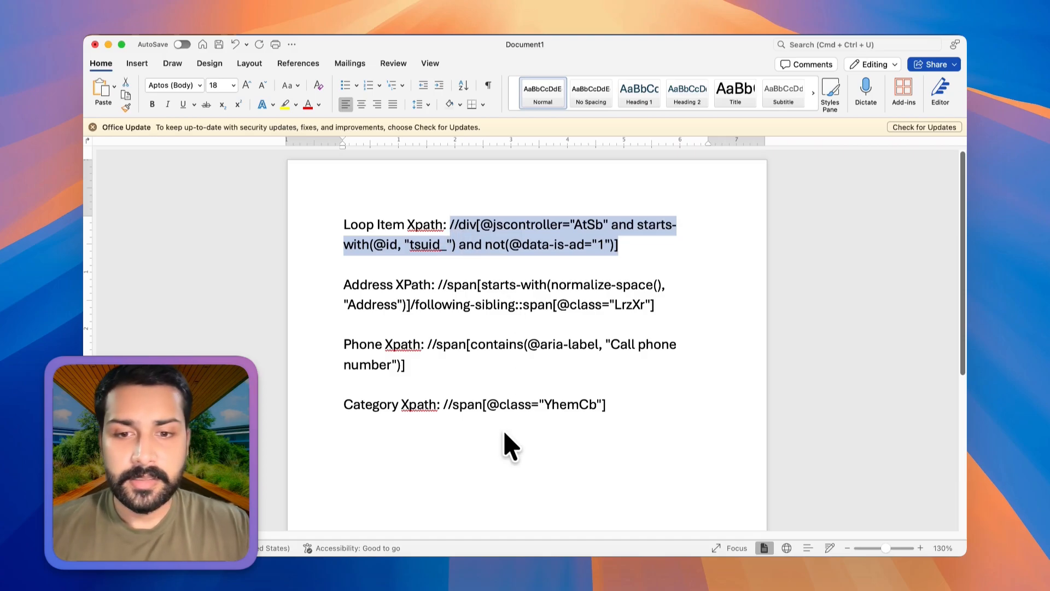
{"action": "left_click", "coordinate": [428, 528]}
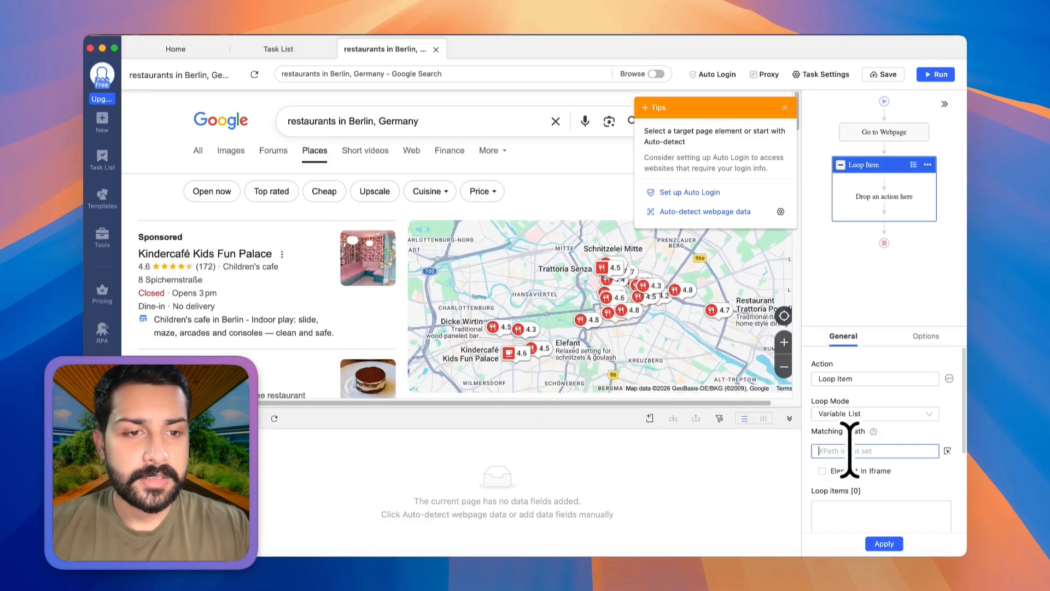
{"action": "key", "text": "super+v"}
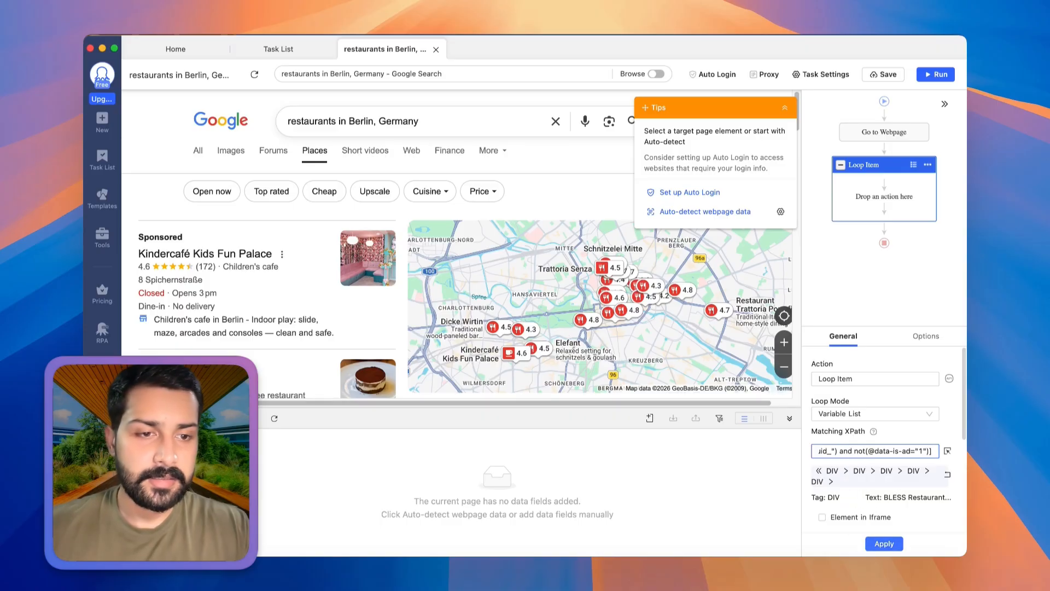
{"action": "left_click", "coordinate": [884, 544]}
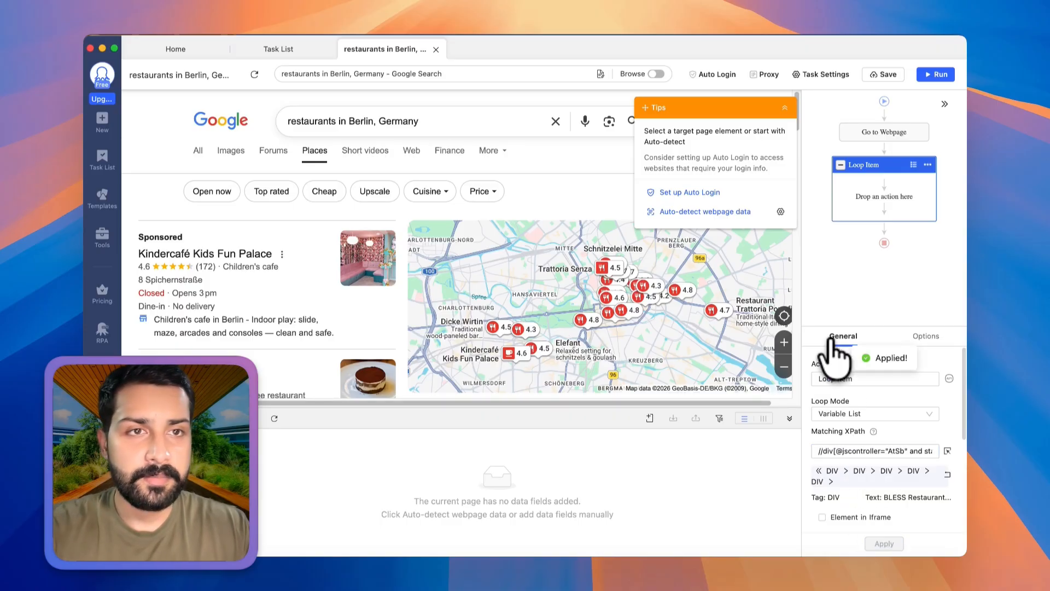
{"action": "left_click", "coordinate": [888, 76]}
{"action": "left_click", "coordinate": [656, 331]}
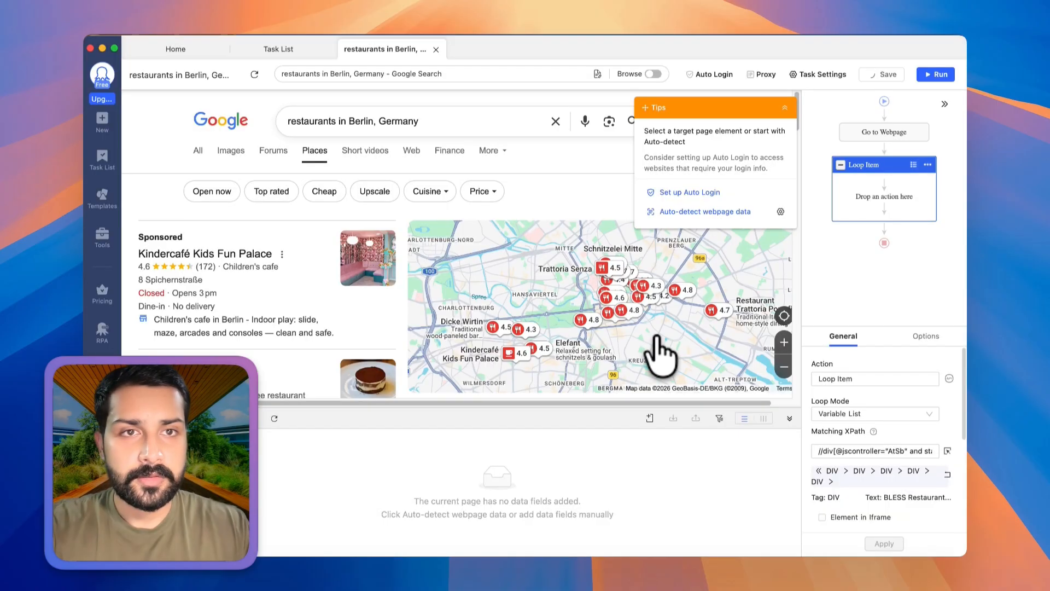
{"action": "left_click", "coordinate": [852, 280]}
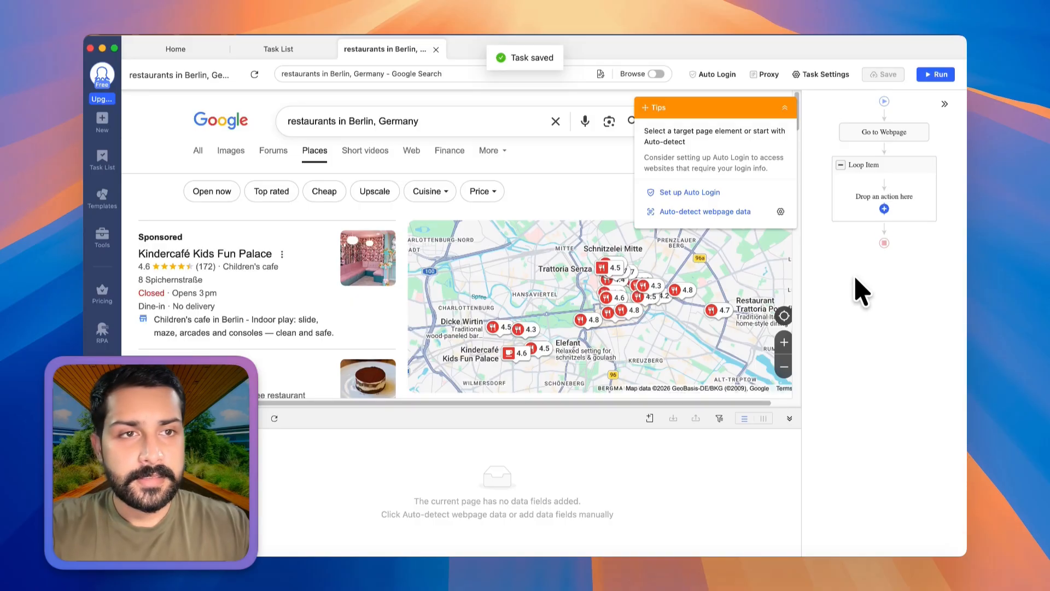
Enable a wait of 2s before the Loop Item action and apply it.
{"action": "left_click", "coordinate": [869, 186]}
{"action": "scroll", "coordinate": [221, 292], "scroll_direction": "down", "scroll_amount": 3}
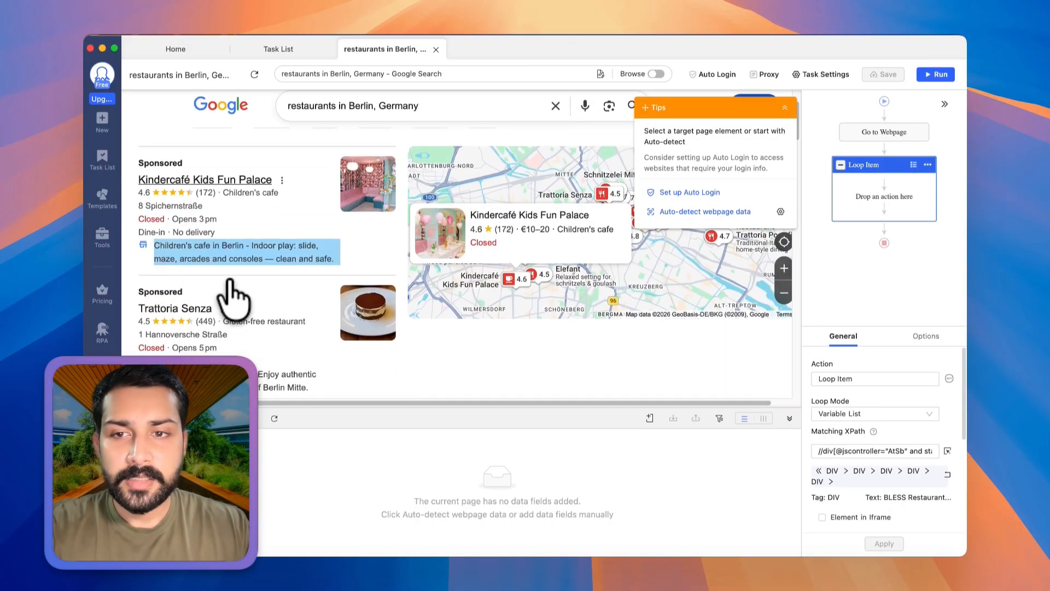
{"action": "scroll", "coordinate": [246, 304], "scroll_direction": "down", "scroll_amount": 5}
{"action": "scroll", "coordinate": [328, 271], "scroll_direction": "up", "scroll_amount": 3}
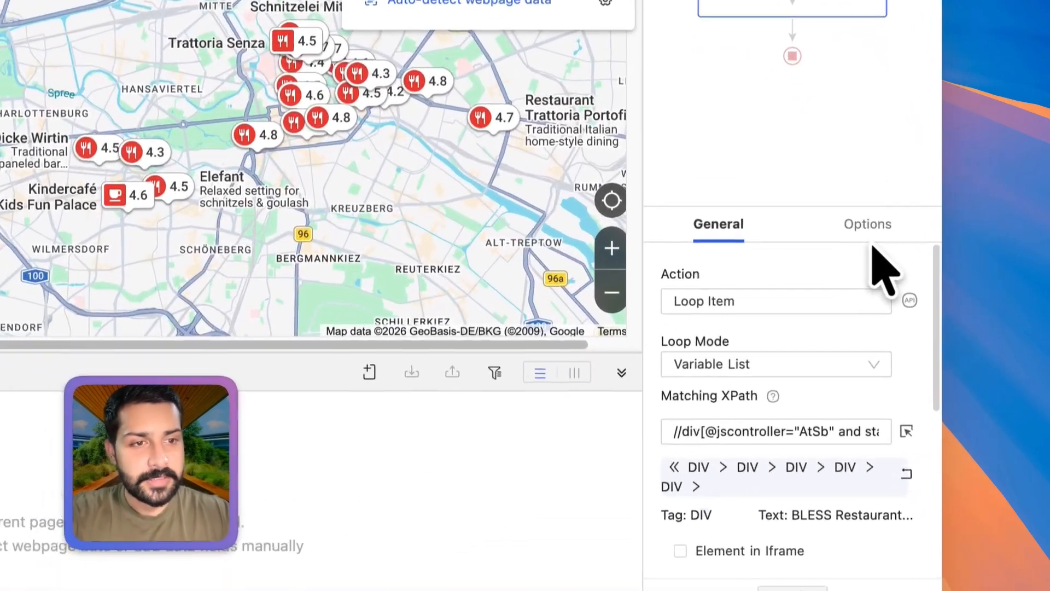
{"action": "left_click", "coordinate": [926, 336]}
{"action": "left_click", "coordinate": [757, 283]}
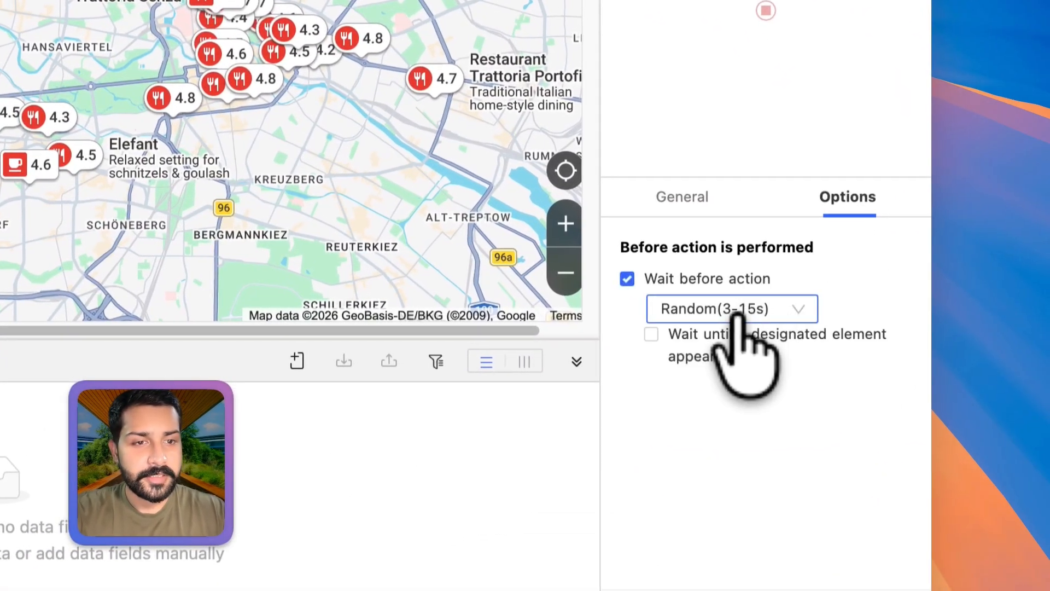
{"action": "left_click", "coordinate": [730, 309]}
{"action": "left_click", "coordinate": [700, 426]}
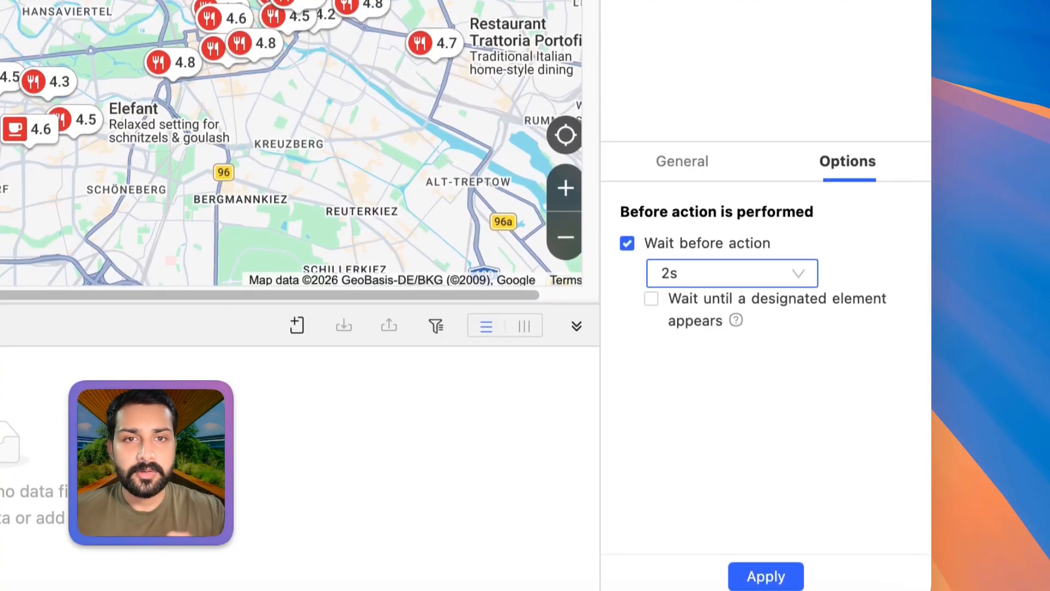
{"action": "left_click", "coordinate": [766, 576]}
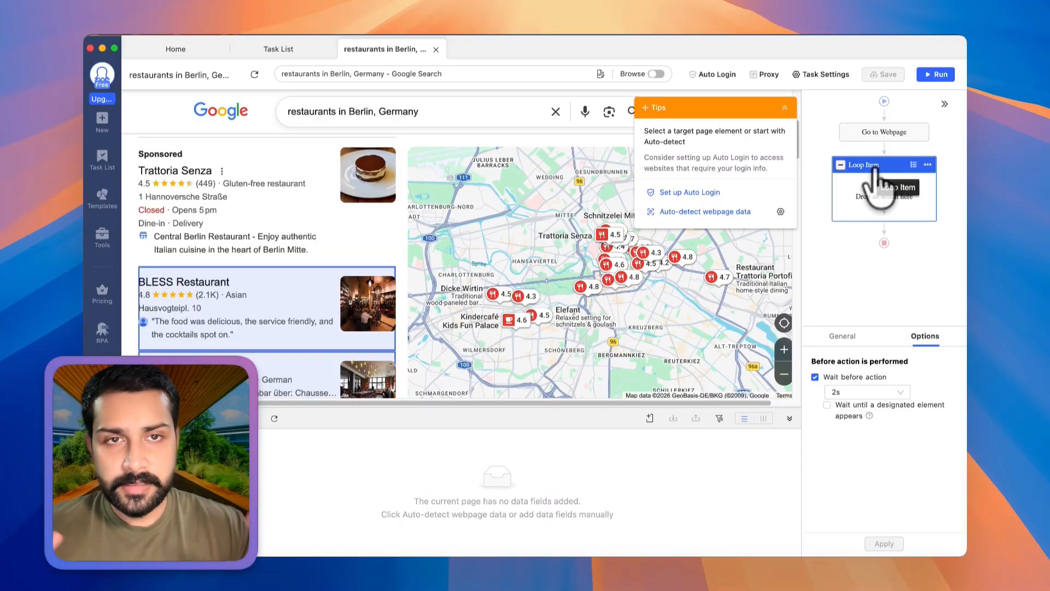
Extract the text of the BLESS Restaurant name inside the loop and name the data field Title.
{"action": "left_click", "coordinate": [213, 295]}
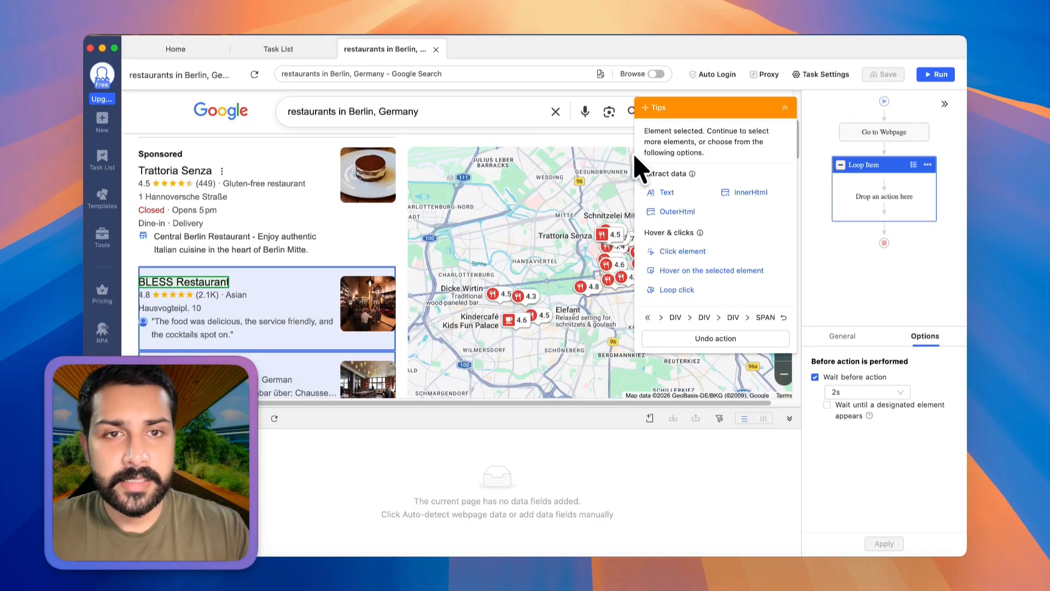
{"action": "left_click", "coordinate": [666, 194]}
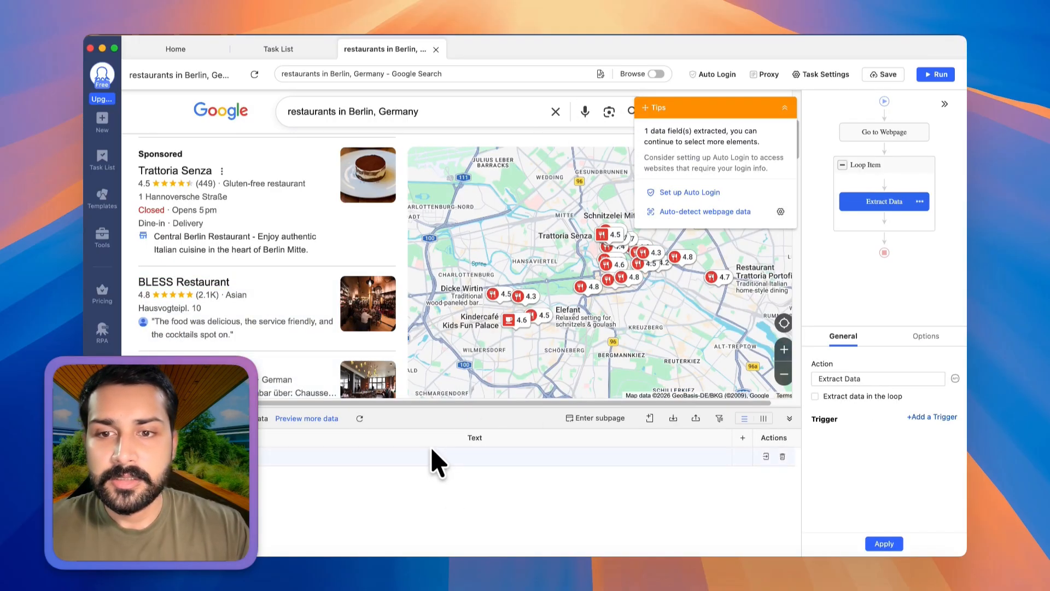
{"action": "double_click", "coordinate": [448, 437]}
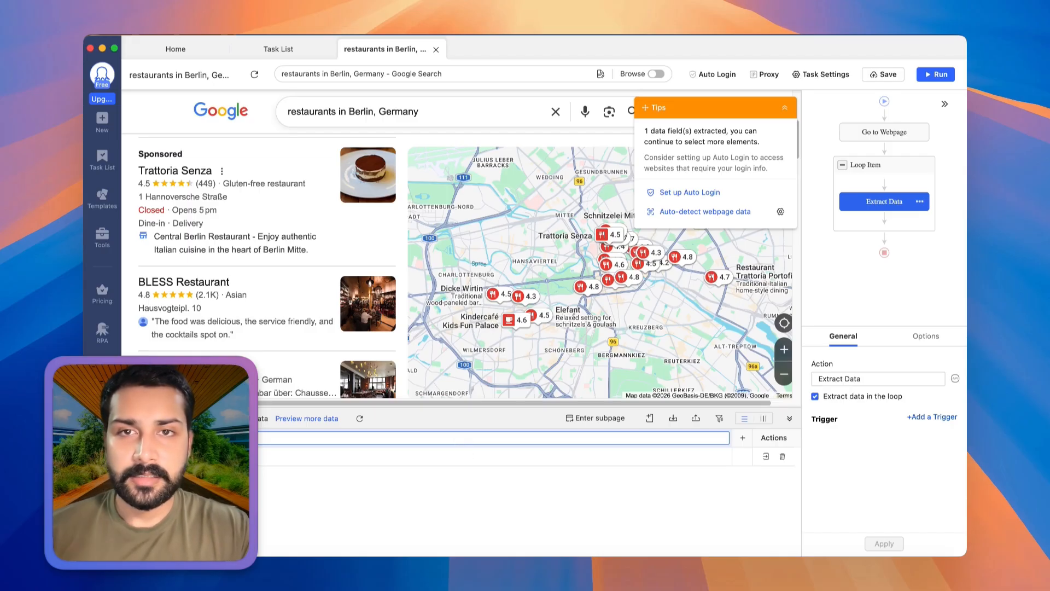
{"action": "type", "text": "Title"}
{"action": "key", "text": "Return"}
Extract the text of BLESS Restaurant's star rating and name the data field Star_Ratings.
{"action": "scroll", "coordinate": [398, 485], "scroll_direction": "down", "scroll_amount": 3}
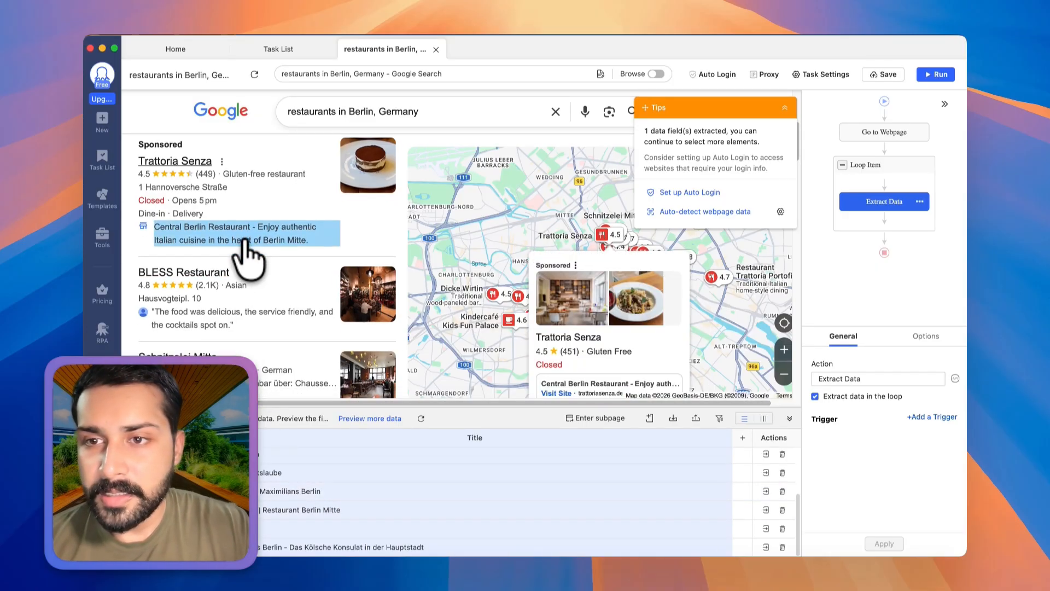
{"action": "scroll", "coordinate": [247, 258], "scroll_direction": "down", "scroll_amount": 2}
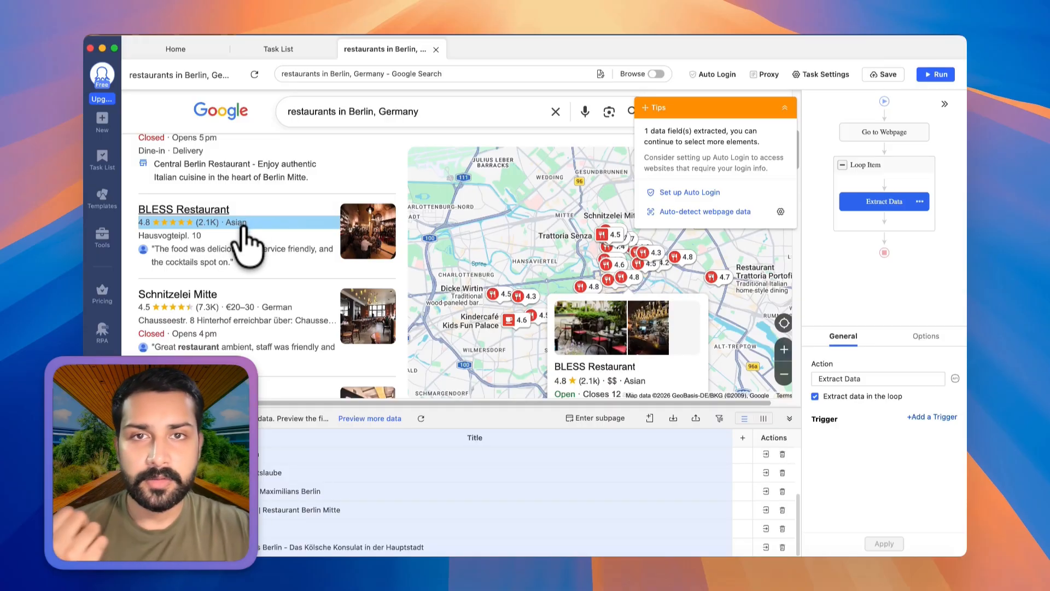
{"action": "left_click", "coordinate": [144, 222]}
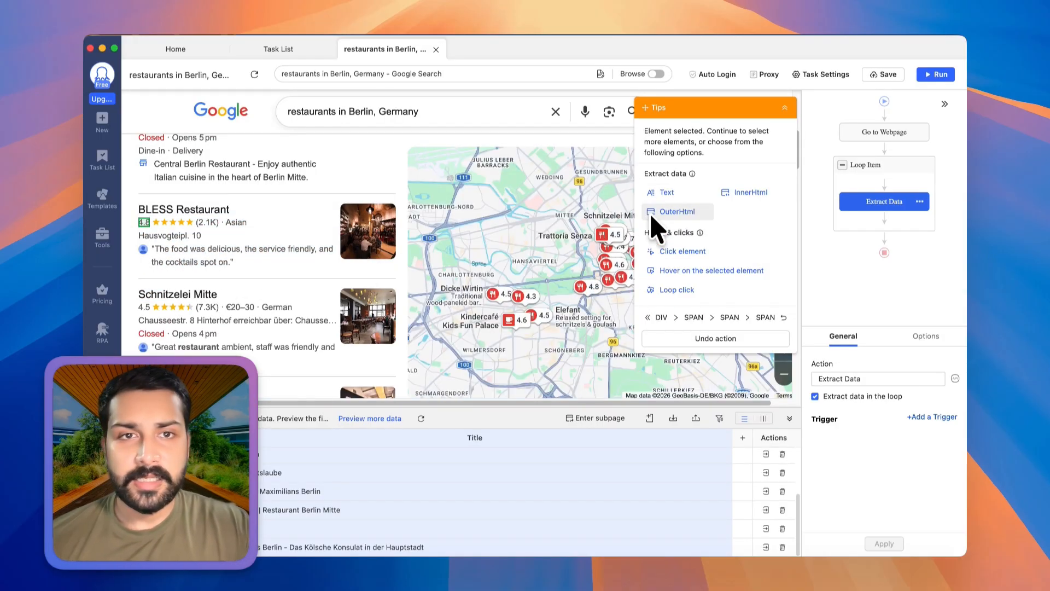
{"action": "left_click", "coordinate": [666, 193]}
{"action": "left_click", "coordinate": [578, 437]}
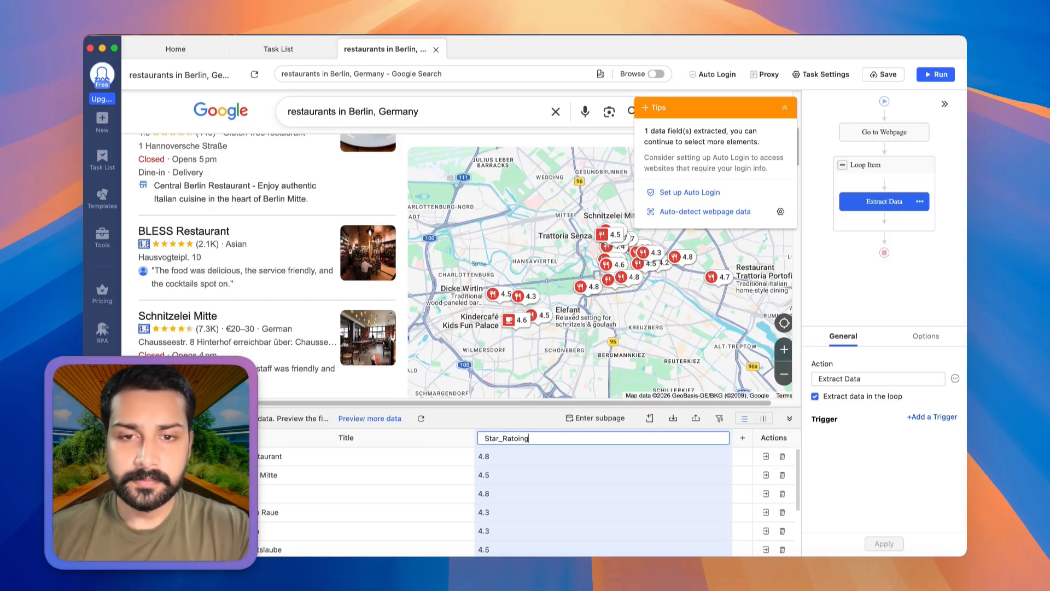
{"action": "type", "text": "Star_Ratings"}
{"action": "key", "text": "Return"}
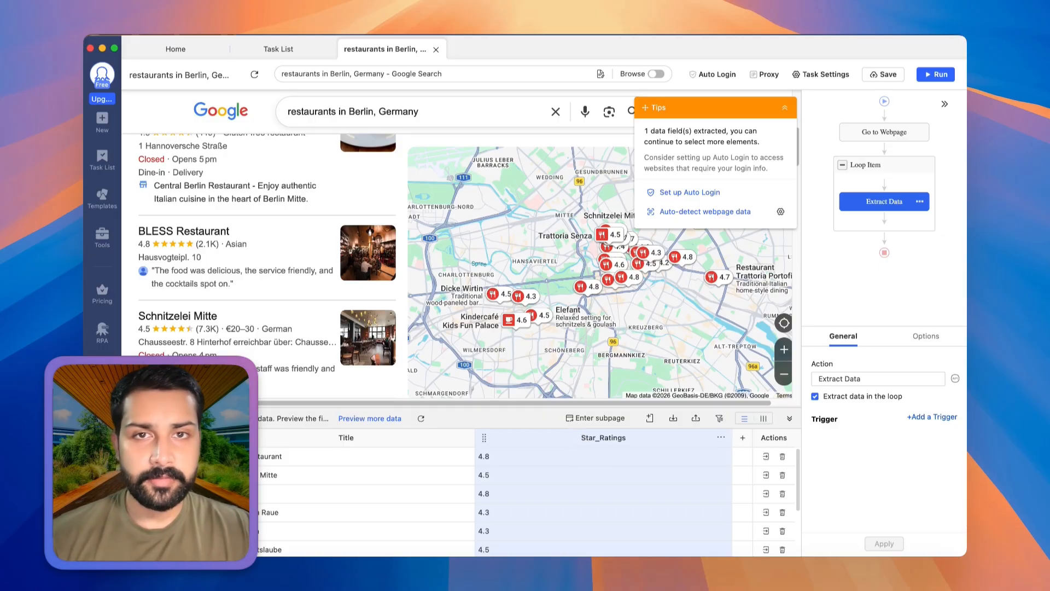
Add a click action on the Schnitzelei Mitte name so each looped restaurant's details open.
{"action": "scroll", "coordinate": [350, 202], "scroll_direction": "up", "scroll_amount": 4}
{"action": "scroll", "coordinate": [322, 240], "scroll_direction": "down", "scroll_amount": 1}
{"action": "scroll", "coordinate": [211, 317], "scroll_direction": "down", "scroll_amount": 5}
{"action": "scroll", "coordinate": [202, 246], "scroll_direction": "up", "scroll_amount": 4}
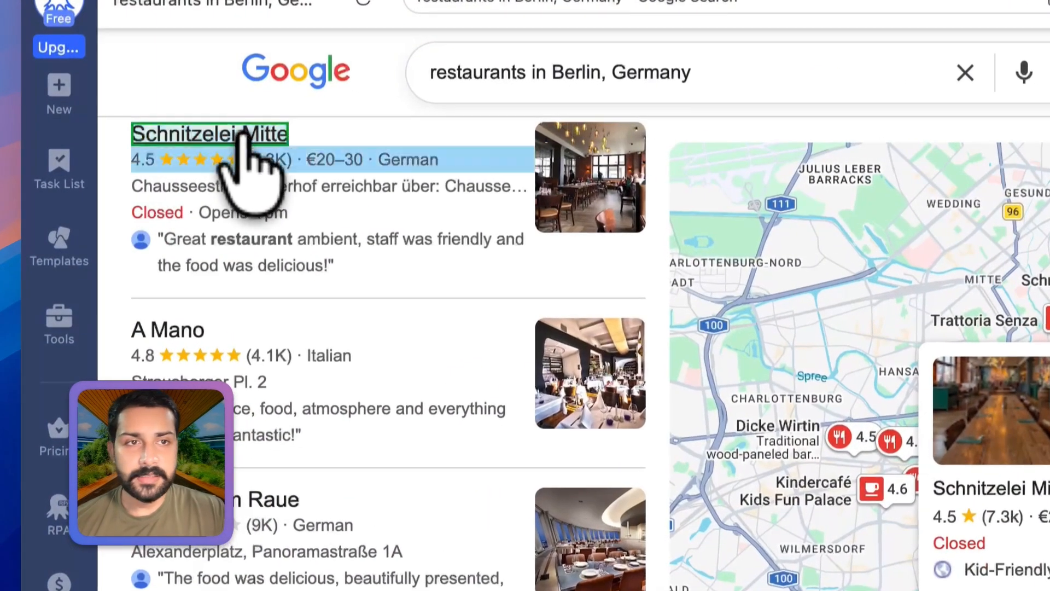
{"action": "left_click", "coordinate": [235, 137]}
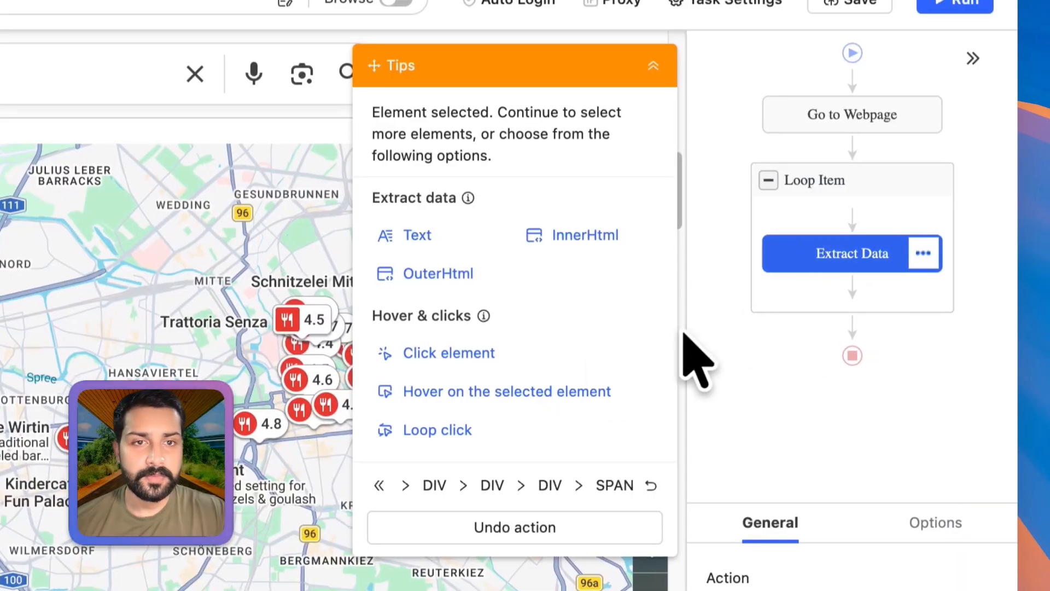
{"action": "left_click", "coordinate": [443, 339]}
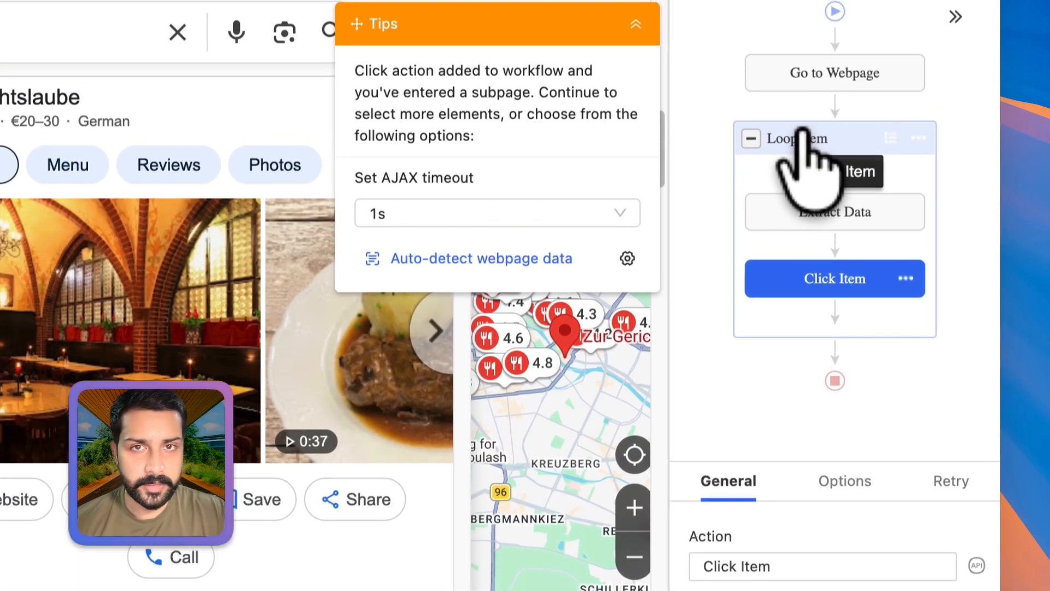
Choose Sphere Tim Raue from the Loop Item list and run the Click Item action to open its details.
{"action": "left_click", "coordinate": [816, 27]}
{"action": "scroll", "coordinate": [833, 563], "scroll_direction": "down", "scroll_amount": 10}
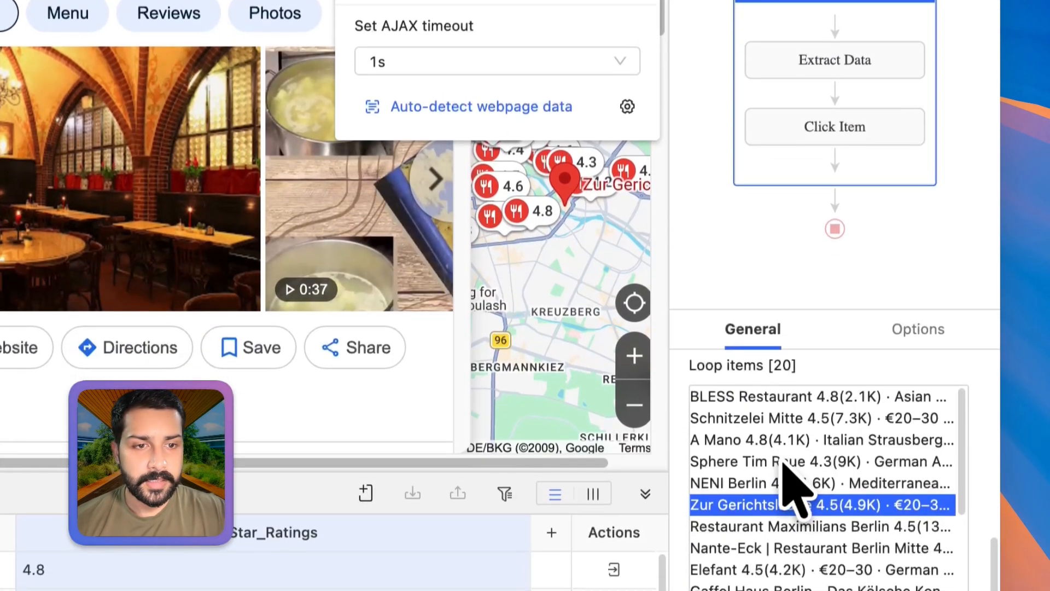
{"action": "left_click", "coordinate": [783, 447]}
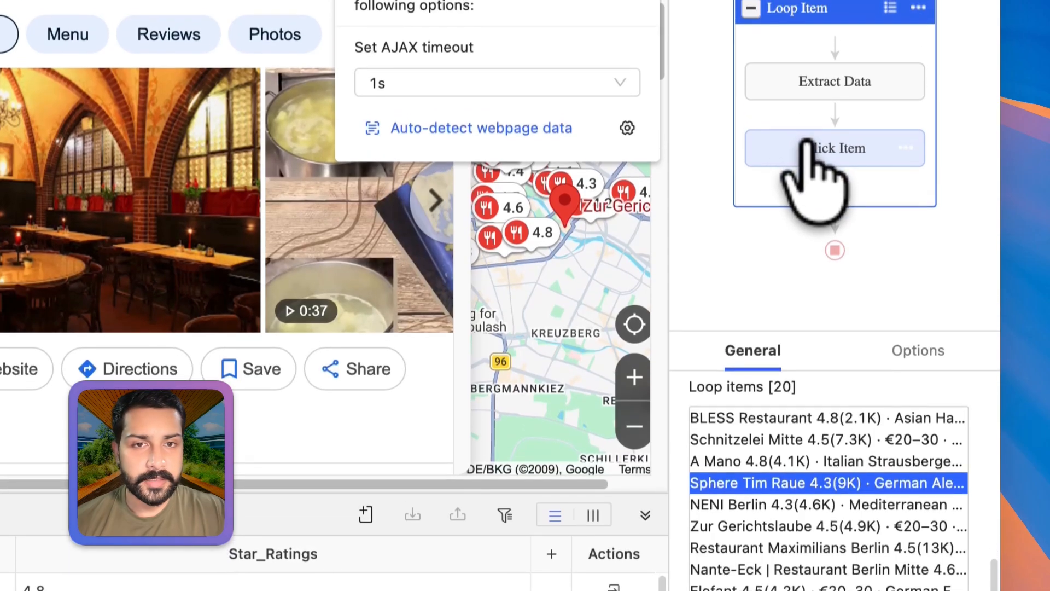
{"action": "left_click", "coordinate": [815, 121]}
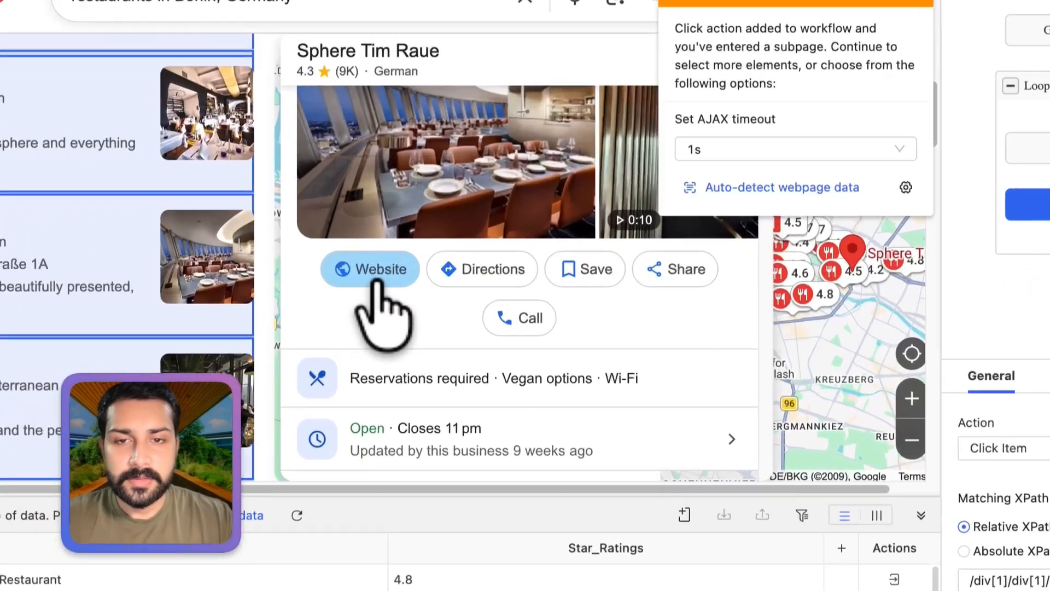
Extract the Website link as Website_URL and the restaurant's address text as Address from the details pane.
{"action": "left_click", "coordinate": [465, 276]}
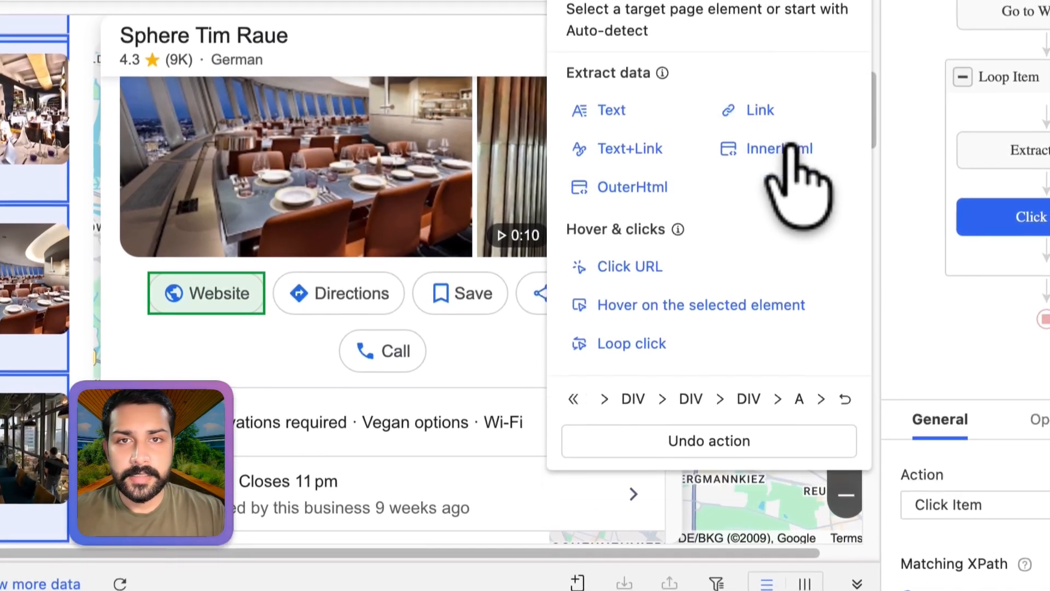
{"action": "left_click", "coordinate": [788, 145]}
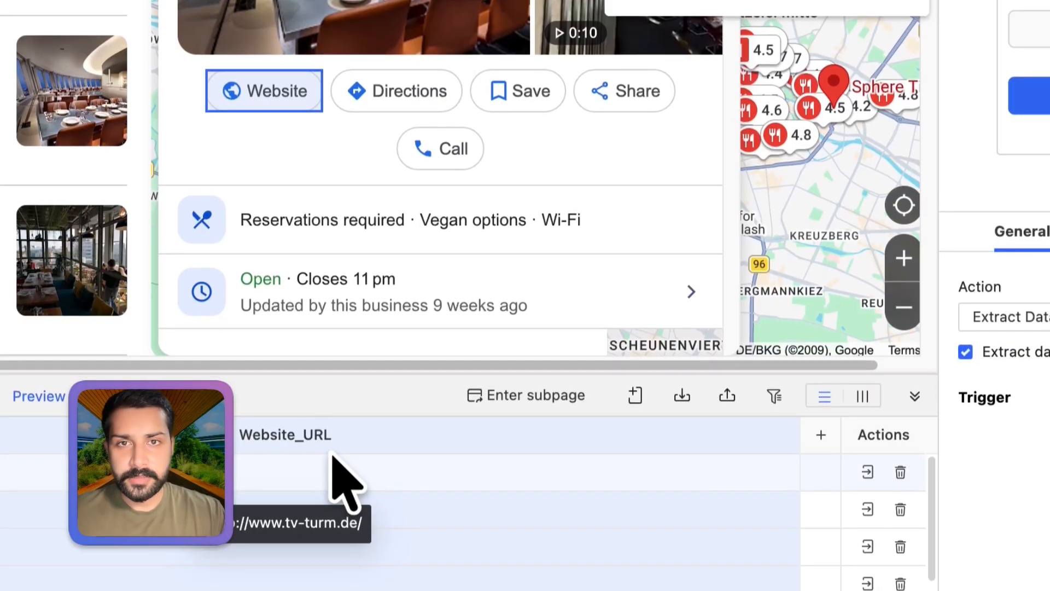
{"action": "scroll", "coordinate": [445, 200], "scroll_direction": "down", "scroll_amount": 3}
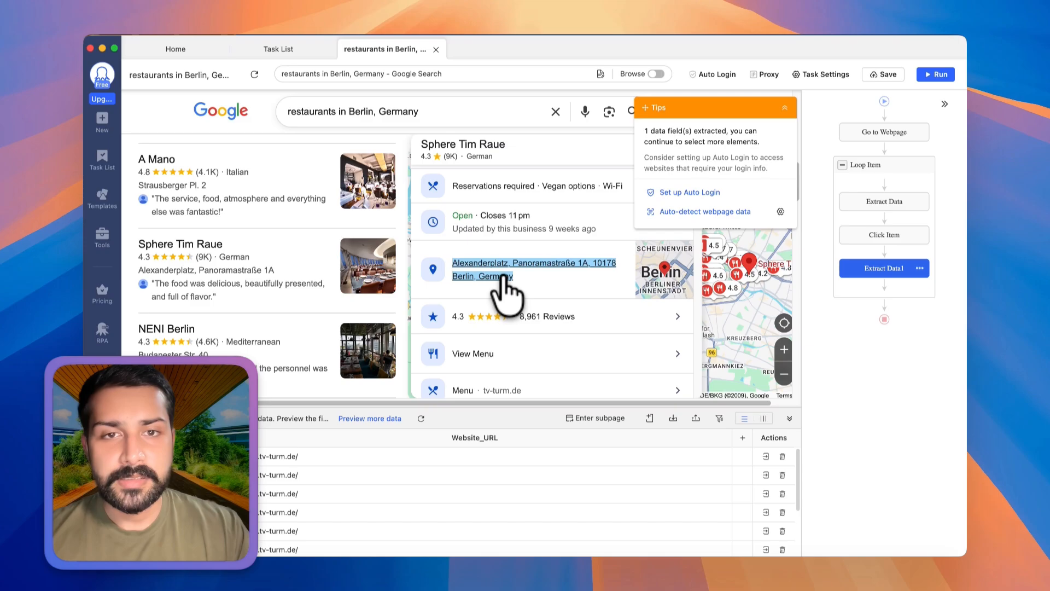
{"action": "left_click", "coordinate": [502, 285]}
{"action": "left_click", "coordinate": [684, 204]}
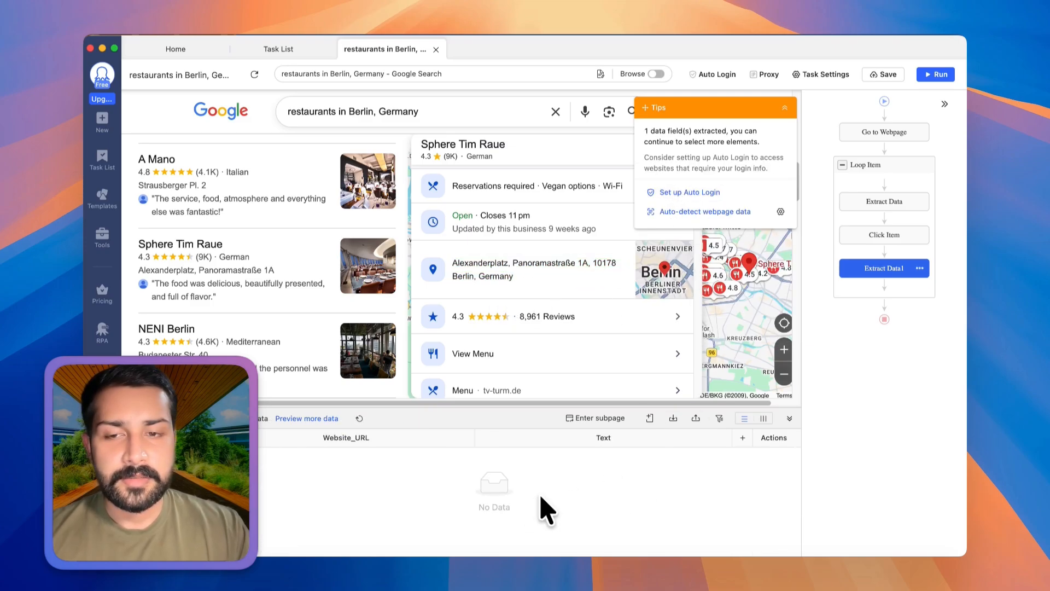
{"action": "double_click", "coordinate": [589, 439]}
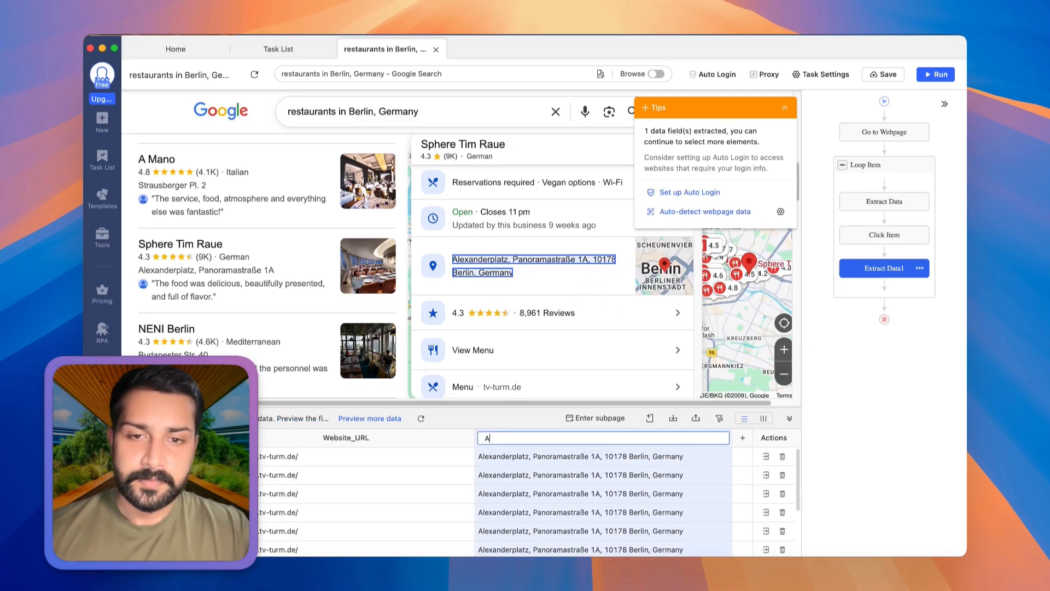
{"action": "key", "text": "Return"}
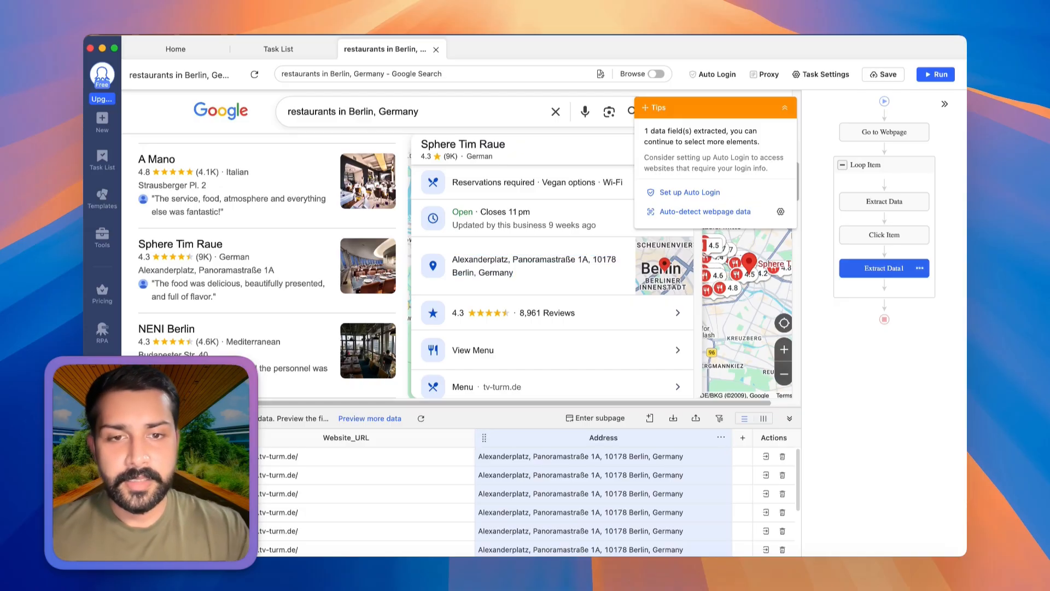
Extract the text of the phone number in the restaurant details and name the data field Phone.
{"action": "scroll", "coordinate": [534, 296], "scroll_direction": "up", "scroll_amount": 2}
{"action": "scroll", "coordinate": [552, 348], "scroll_direction": "down", "scroll_amount": 3}
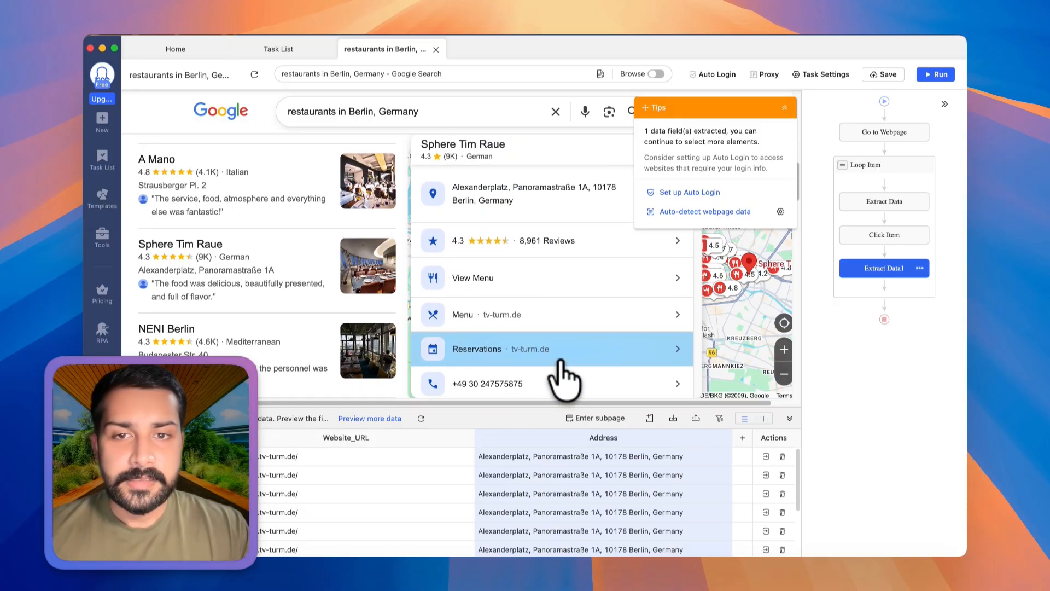
{"action": "scroll", "coordinate": [600, 301], "scroll_direction": "down", "scroll_amount": 3}
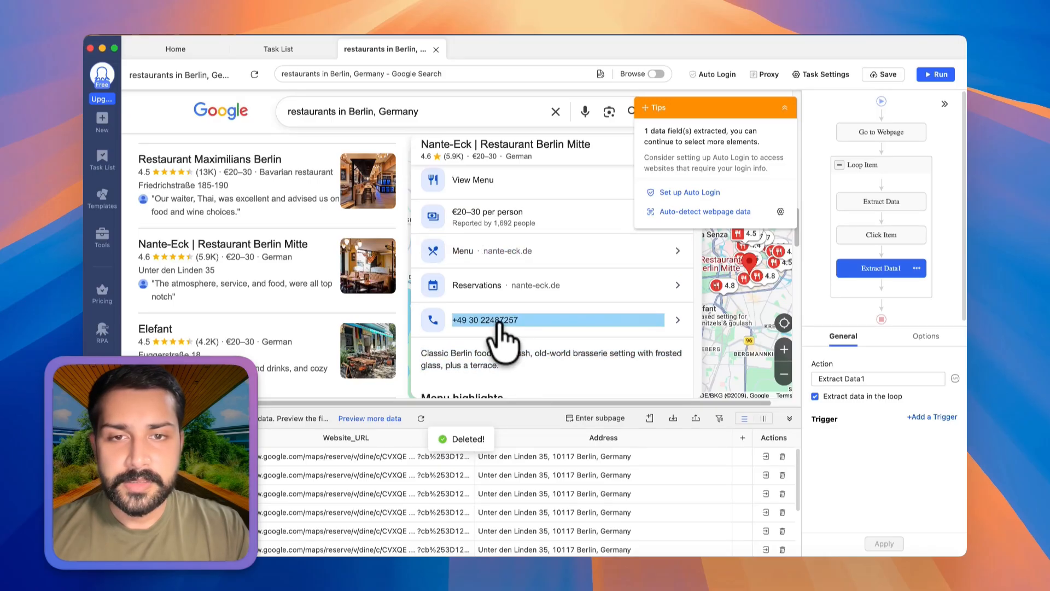
{"action": "left_click", "coordinate": [499, 323]}
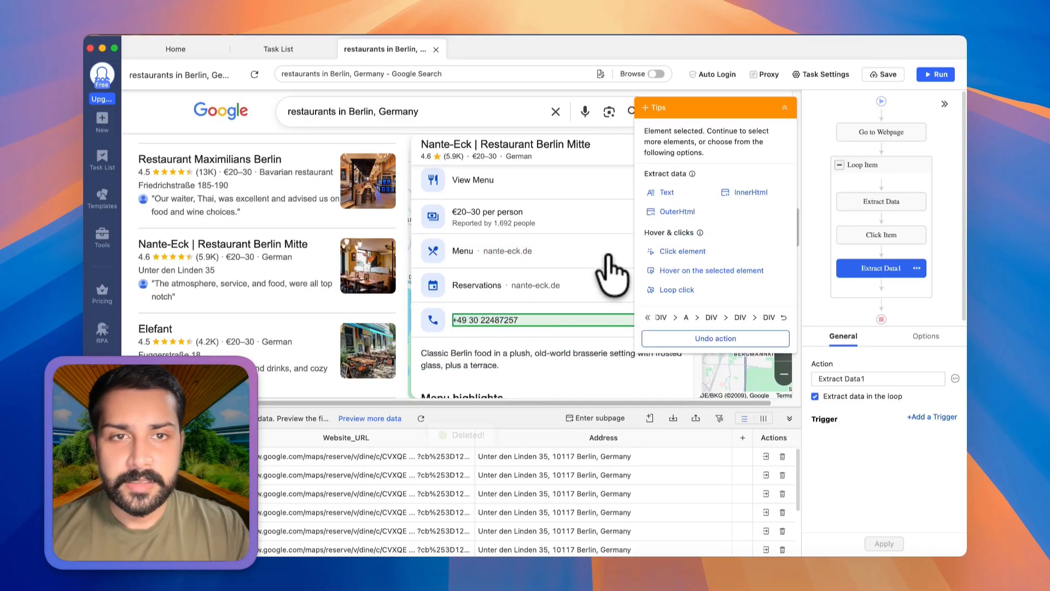
{"action": "left_click", "coordinate": [668, 206]}
{"action": "double_click", "coordinate": [625, 438]}
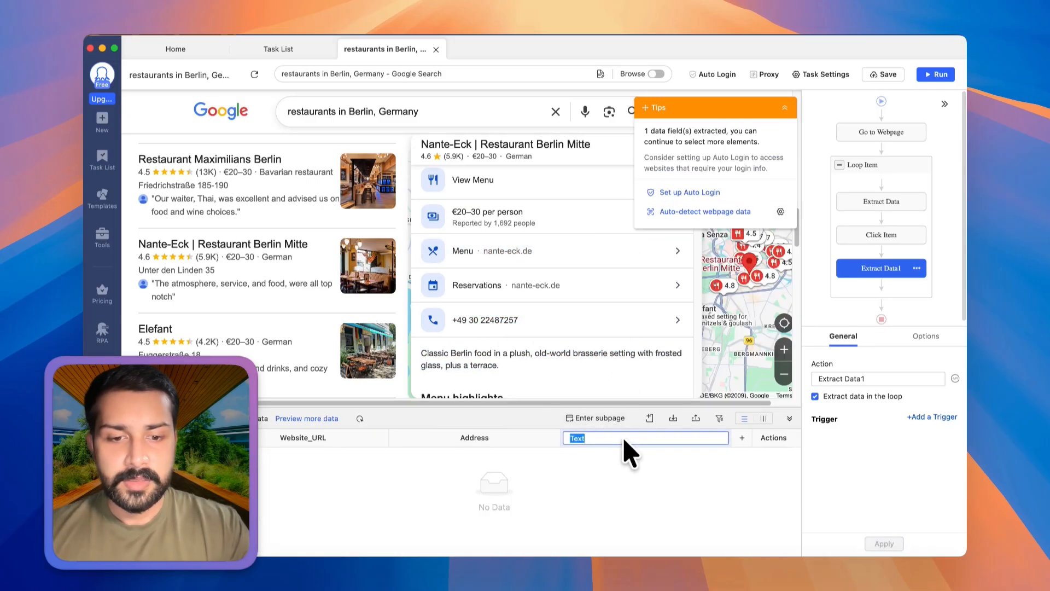
{"action": "type", "text": "Phone"}
{"action": "key", "text": "Return"}
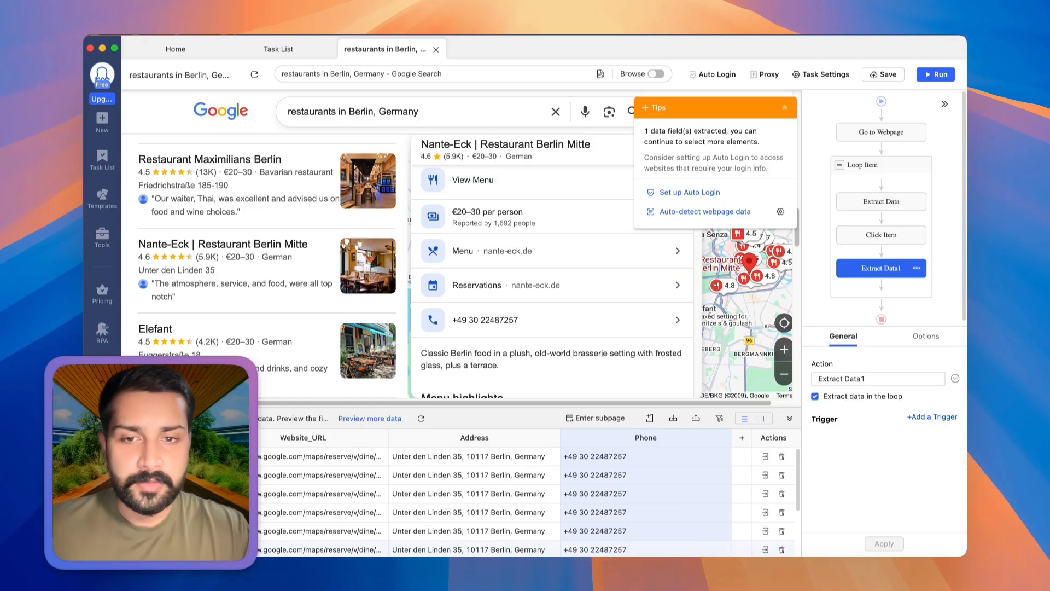
{"action": "left_click", "coordinate": [622, 549]}
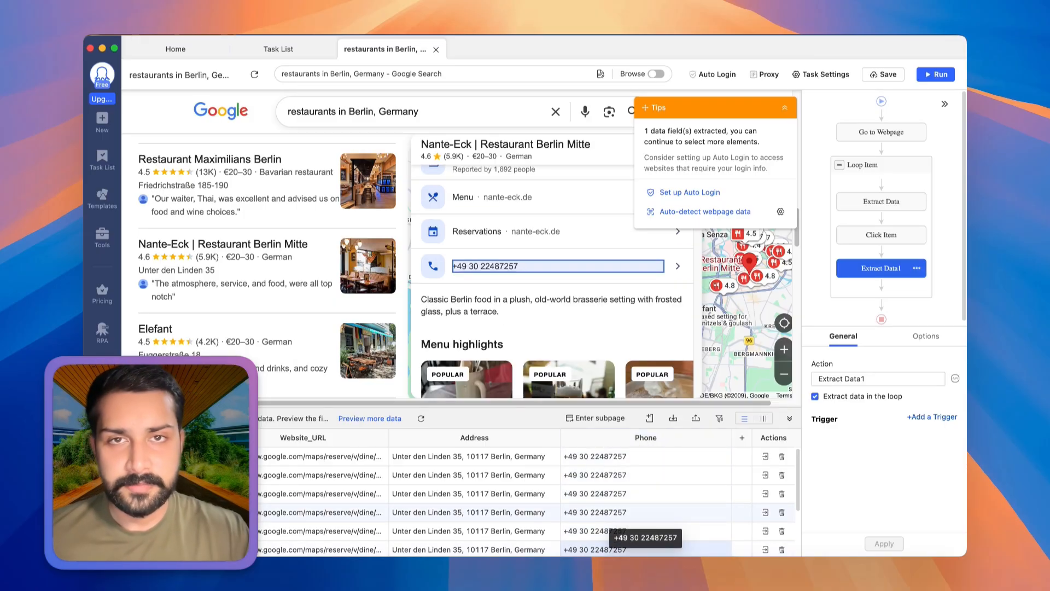
Enable a wait of 2s before the Extract Data1 action, apply it and save the task.
{"action": "left_click", "coordinate": [933, 340]}
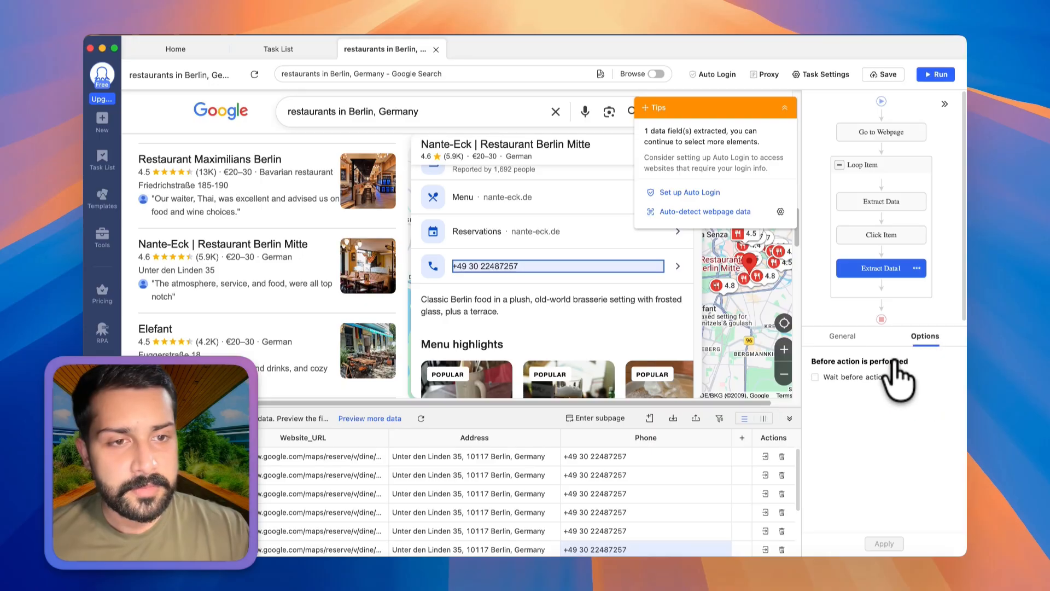
{"action": "left_click", "coordinate": [879, 377]}
{"action": "left_click", "coordinate": [845, 392]}
{"action": "left_click", "coordinate": [849, 457]}
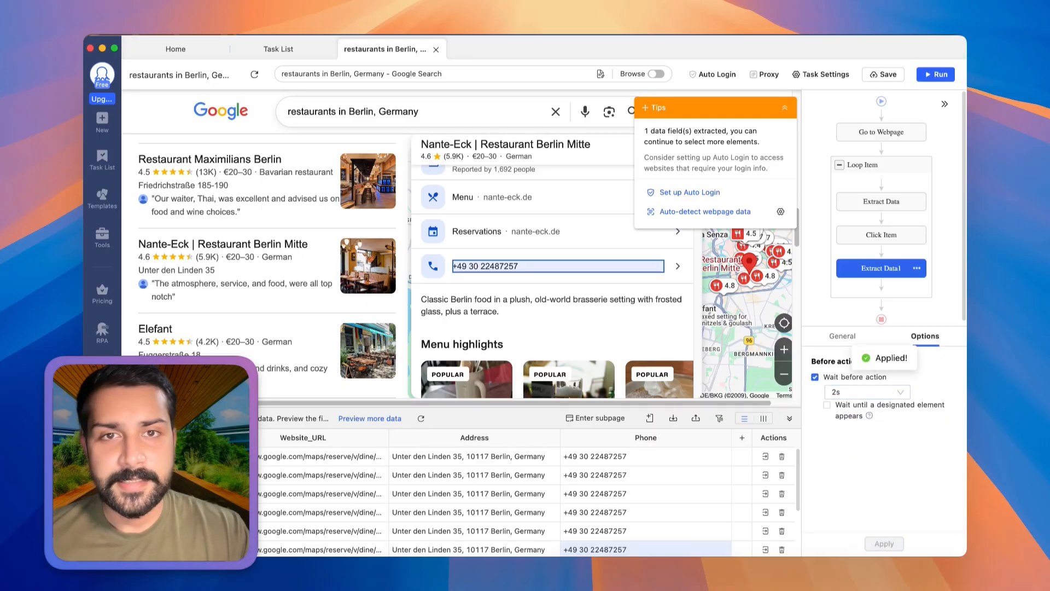
{"action": "left_click", "coordinate": [886, 74]}
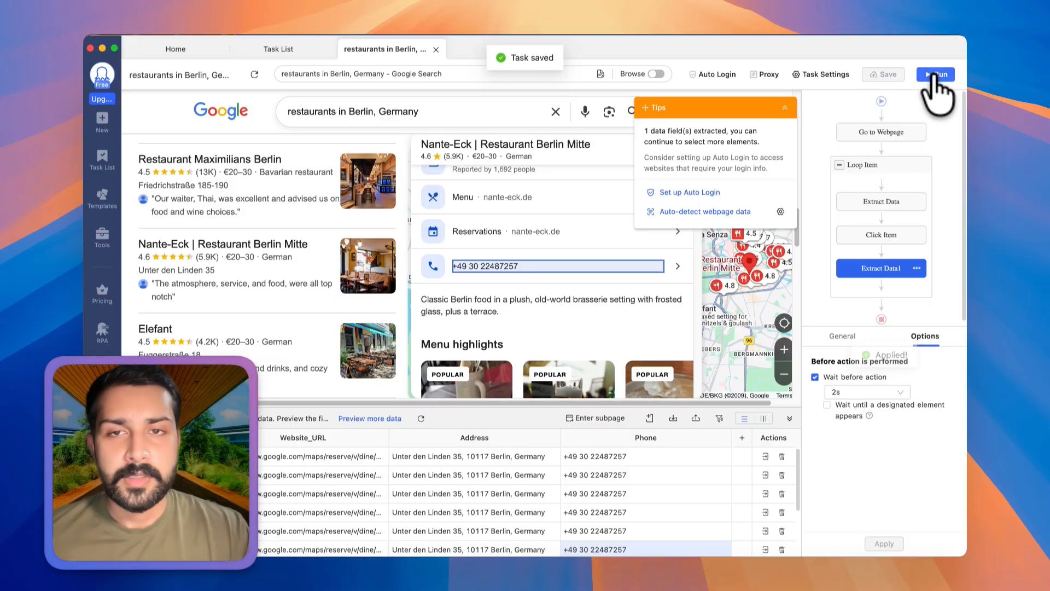
Add a loop click on the next-page arrow below the results, and review the Pagination loop and its Click to Paginate action.
{"action": "scroll", "coordinate": [310, 261], "scroll_direction": "down", "scroll_amount": 10}
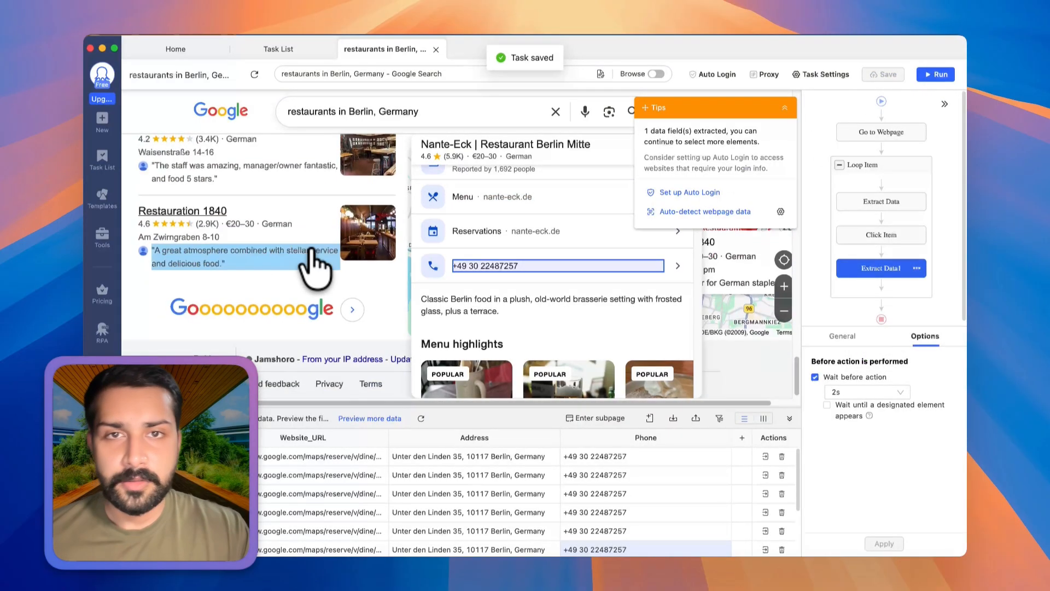
{"action": "left_click", "coordinate": [361, 310]}
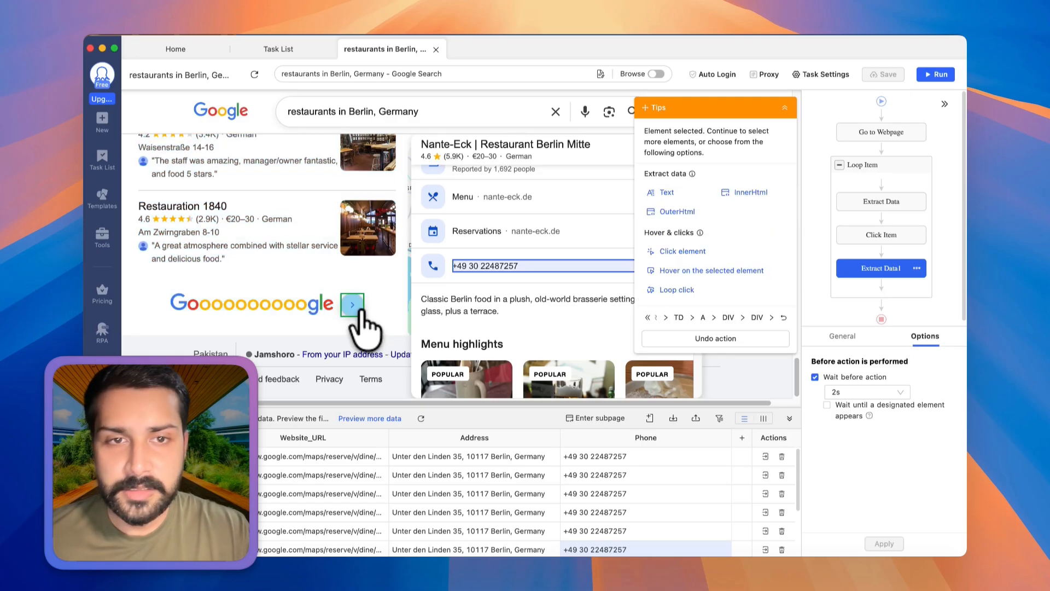
{"action": "left_click", "coordinate": [687, 290]}
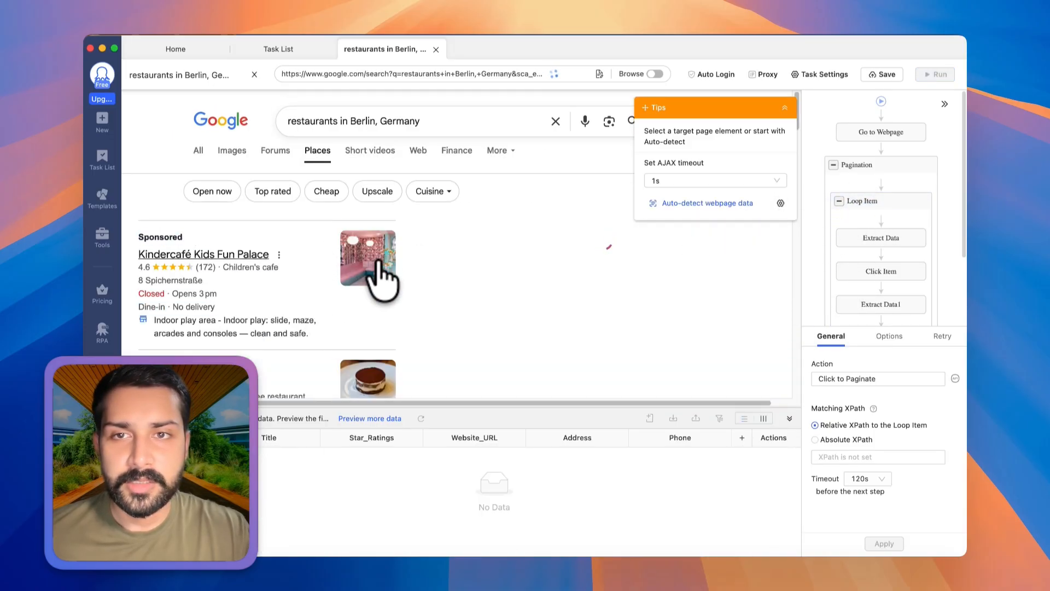
{"action": "scroll", "coordinate": [362, 290], "scroll_direction": "down", "scroll_amount": 15}
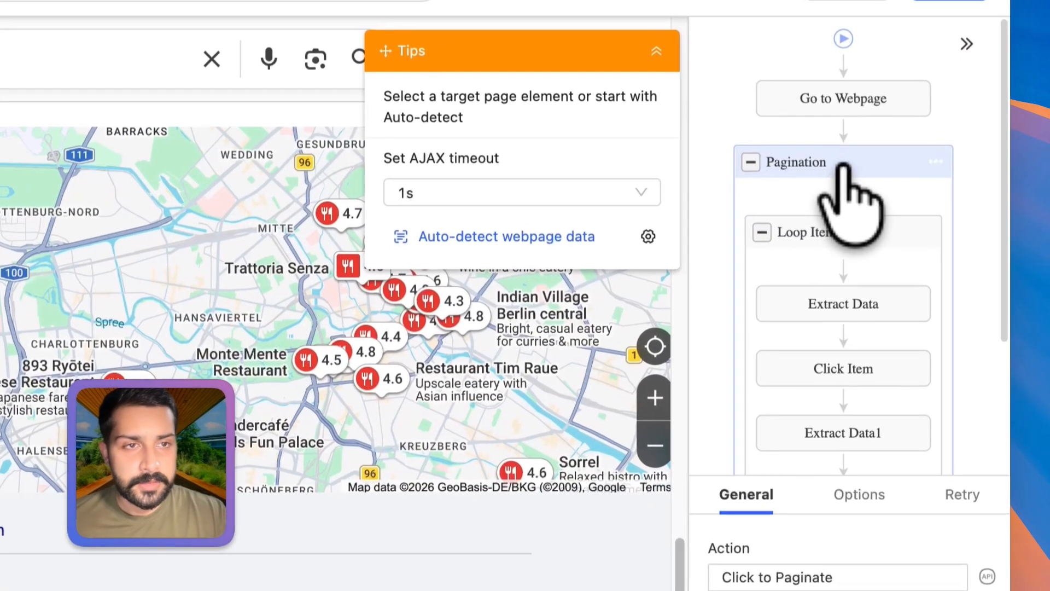
{"action": "left_click", "coordinate": [870, 166]}
{"action": "scroll", "coordinate": [879, 219], "scroll_direction": "down", "scroll_amount": 3}
{"action": "left_click", "coordinate": [771, 358]}
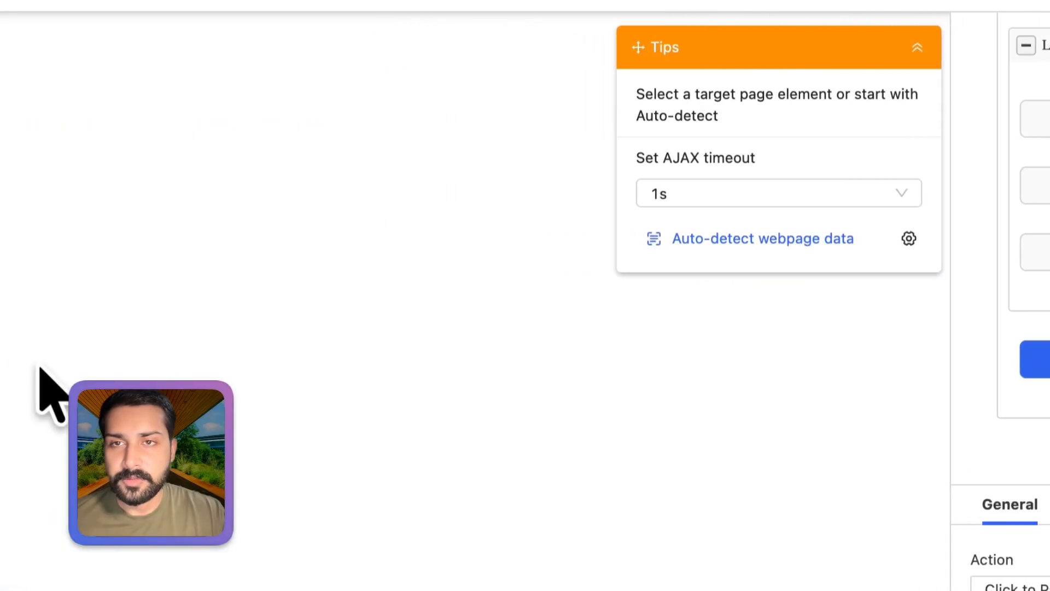
{"action": "scroll", "coordinate": [43, 375], "scroll_direction": "down", "scroll_amount": 10}
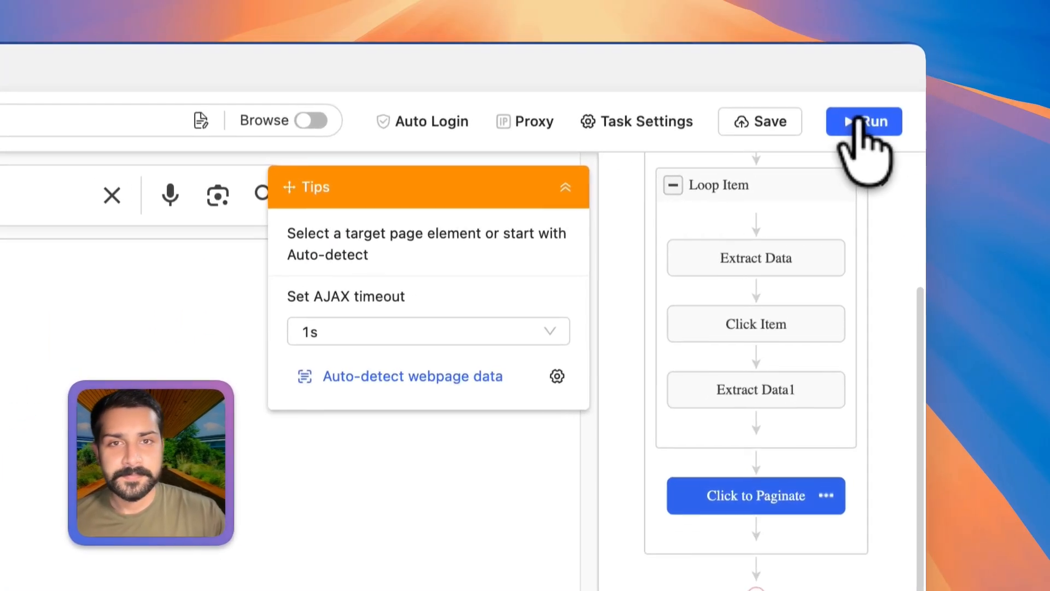
Run the task on the local device in Standard Mode and enlarge the run window.
{"action": "left_click", "coordinate": [933, 75]}
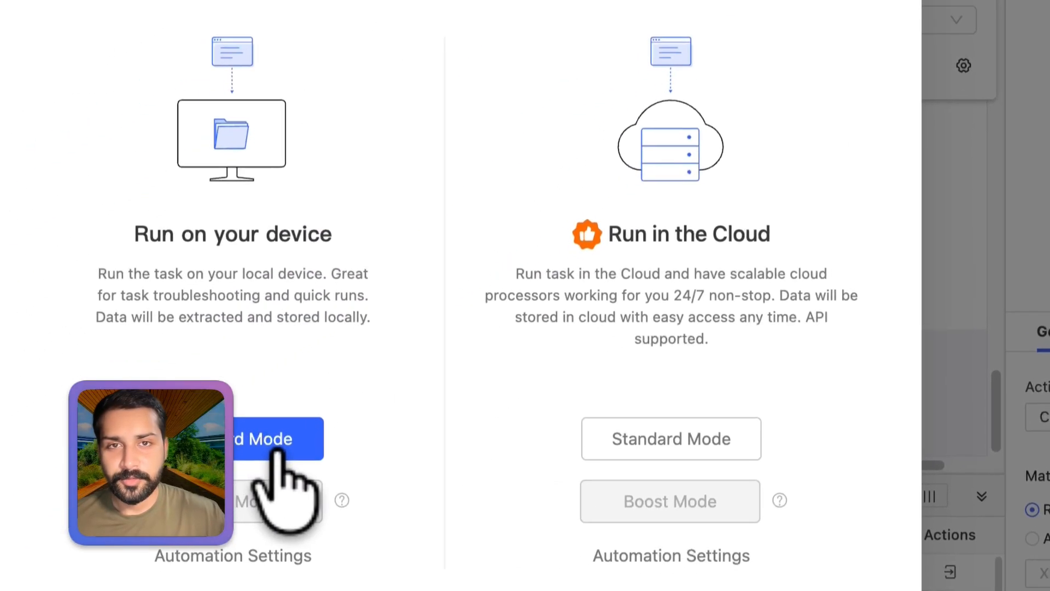
{"action": "left_click", "coordinate": [274, 451]}
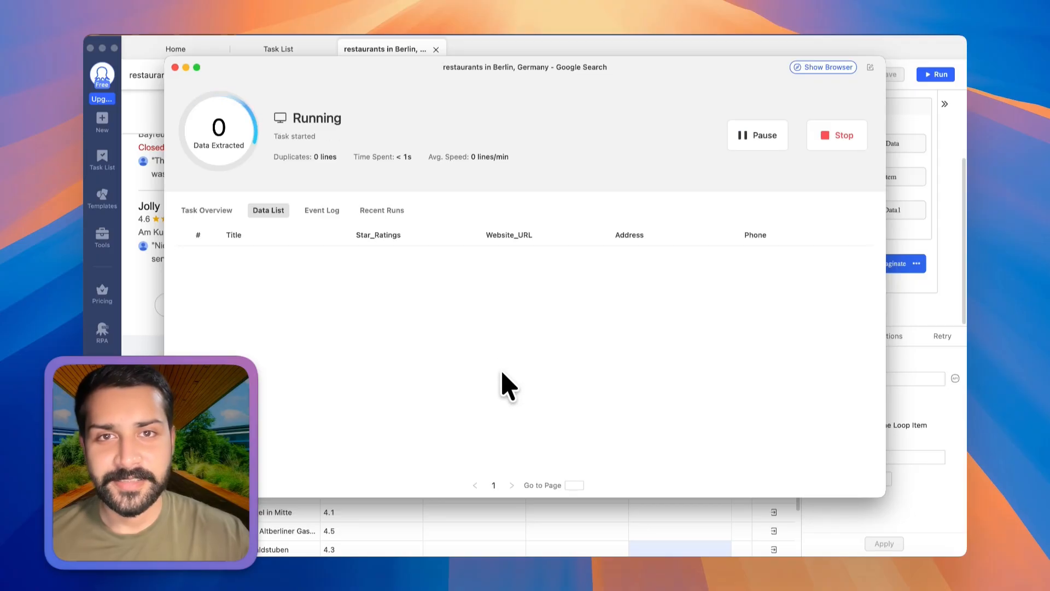
{"action": "left_click", "coordinate": [197, 66]}
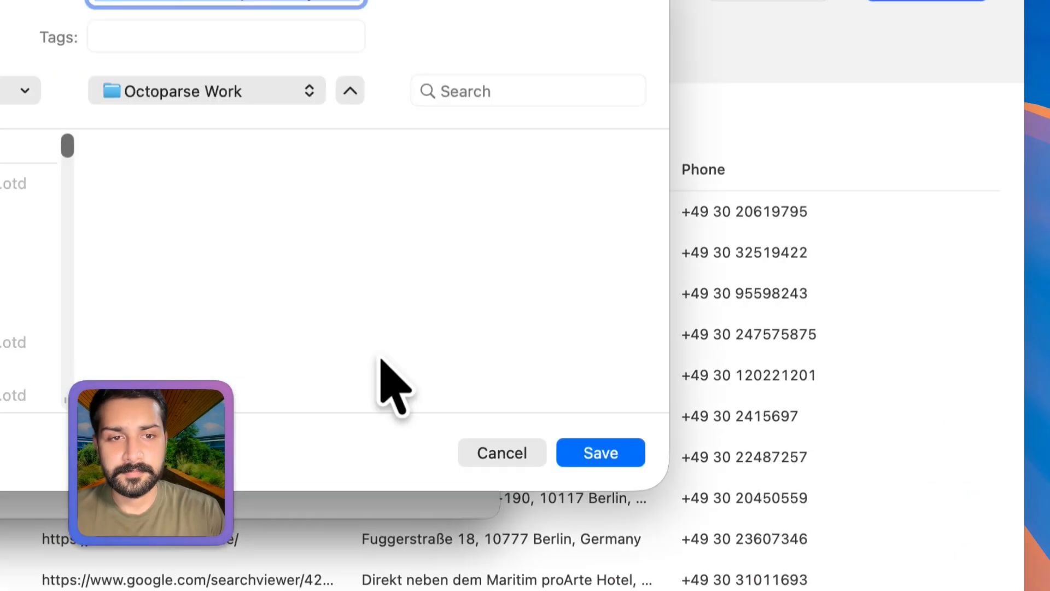